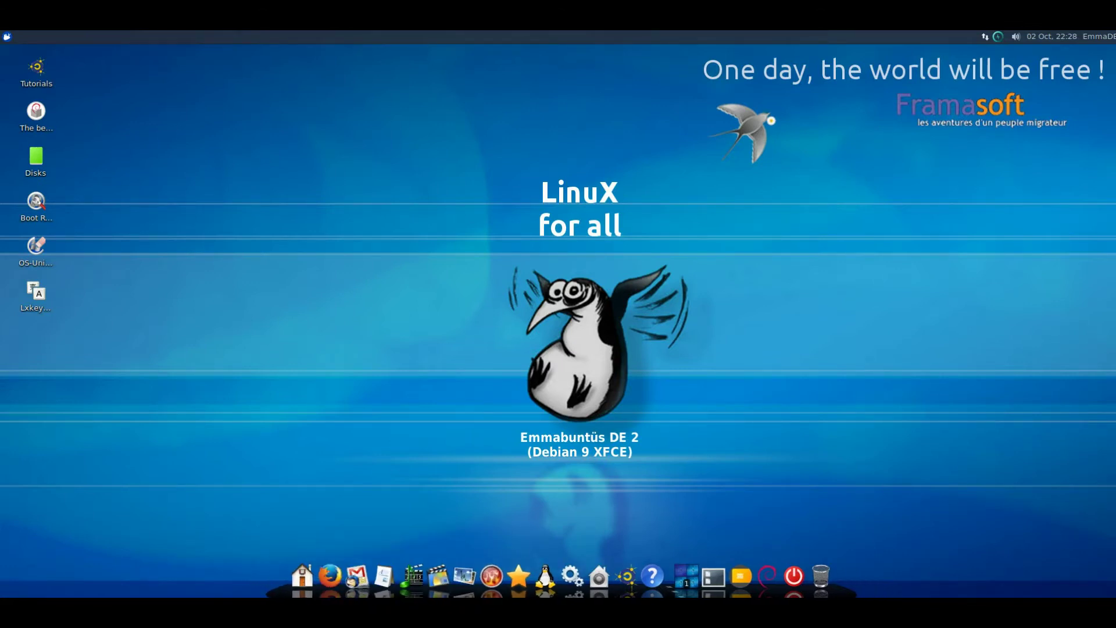
# Step: Open the home folder in the file manager and display the file manager's About information
pyautogui.click(301, 576)
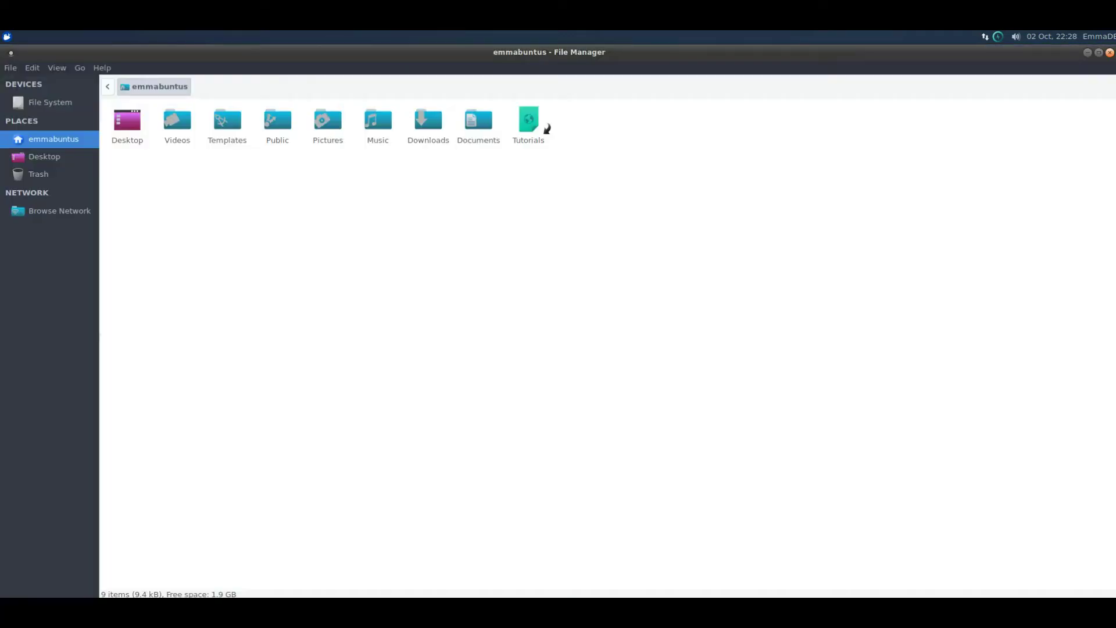
pyautogui.hotkey('alt', 'h')
pyautogui.press('Down')
pyautogui.press('Down')
pyautogui.press('Return')
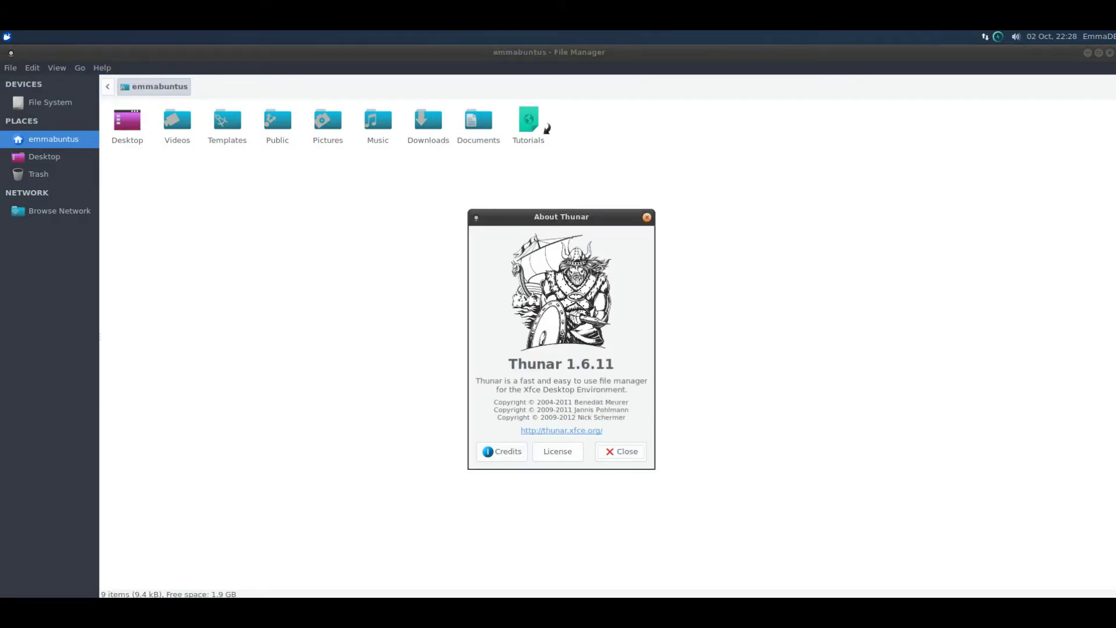
# Step: Review the file manager's authorship, documentation and artwork credits, and close the file manager
pyautogui.hotkey('alt', 'r')
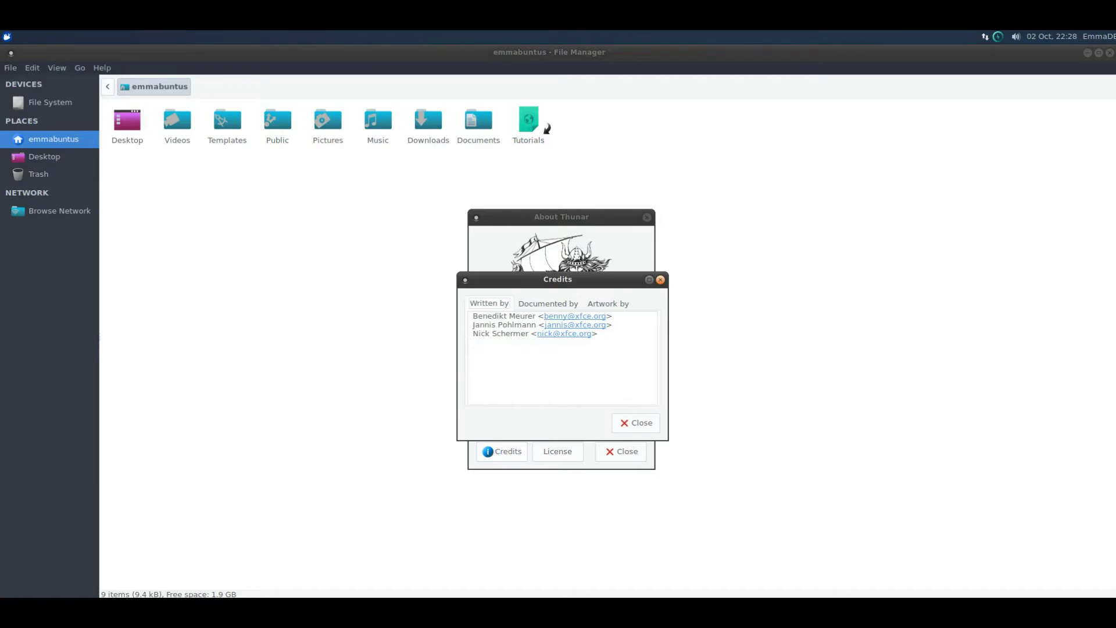
pyautogui.press('Right')
pyautogui.press('Right')
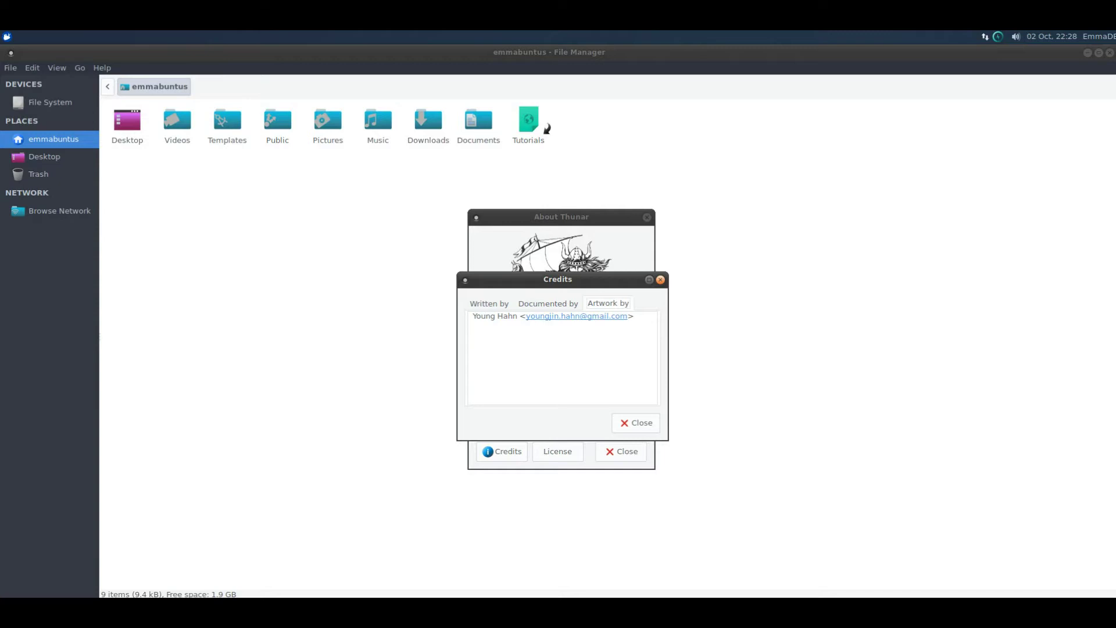
pyautogui.press('Escape')
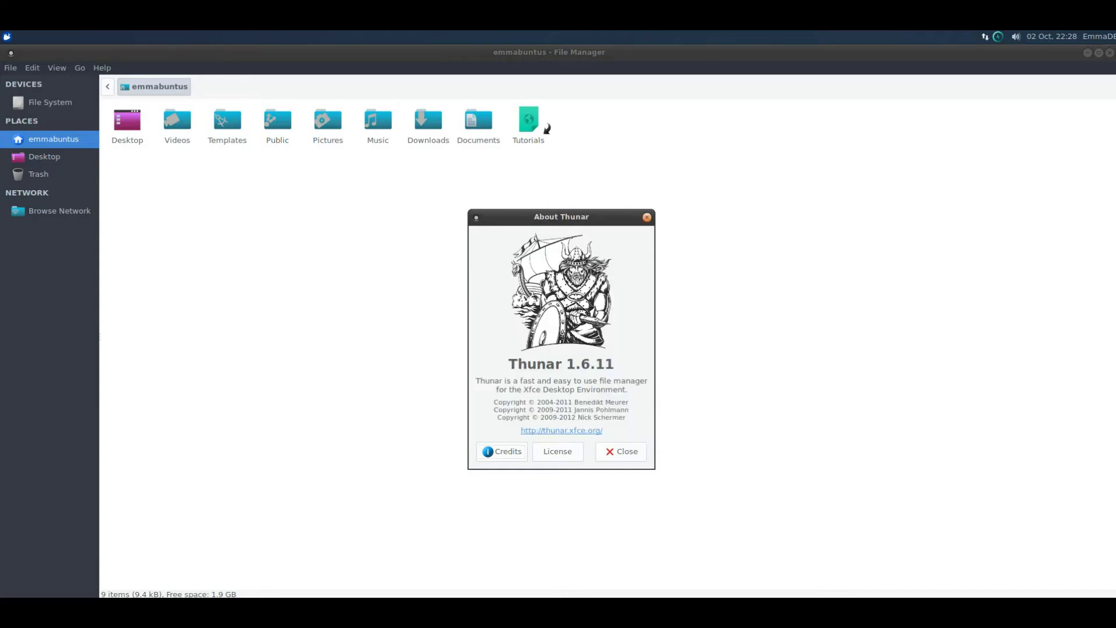
pyautogui.hotkey('alt', 'c')
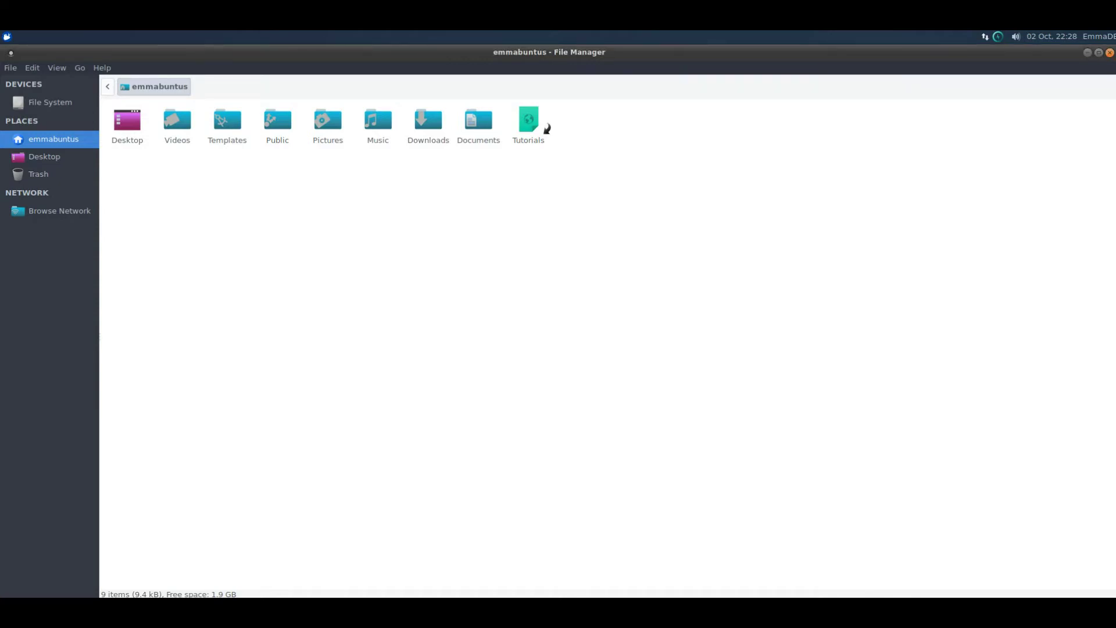
pyautogui.hotkey('alt', 'F4')
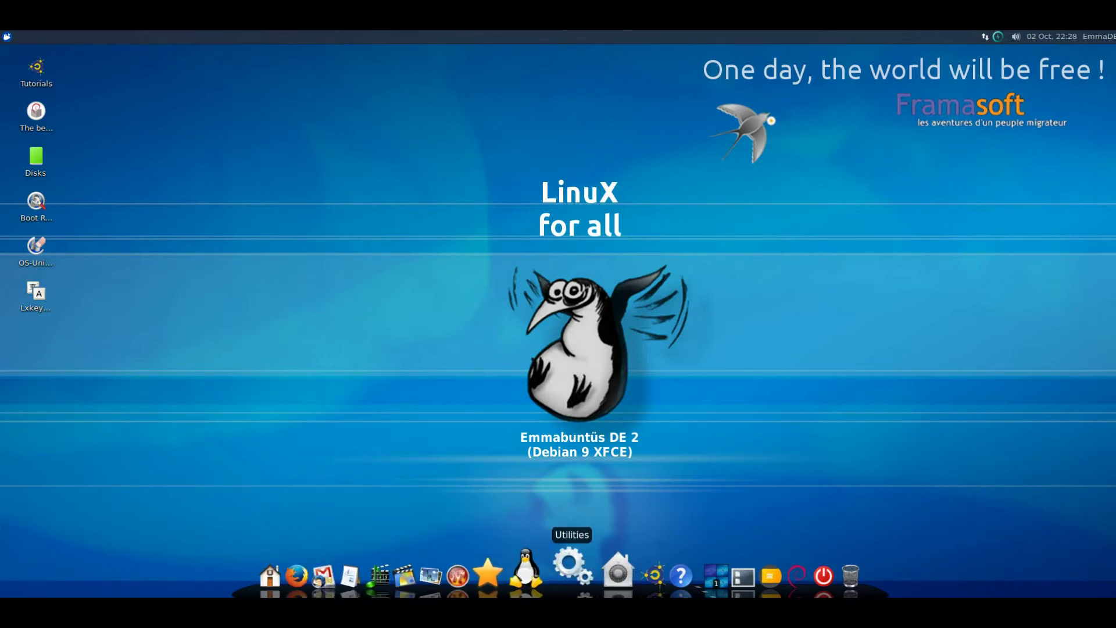
# Step: Open the Appearance settings from the Settings Manager and look through the available style themes
pyautogui.click(571, 563)
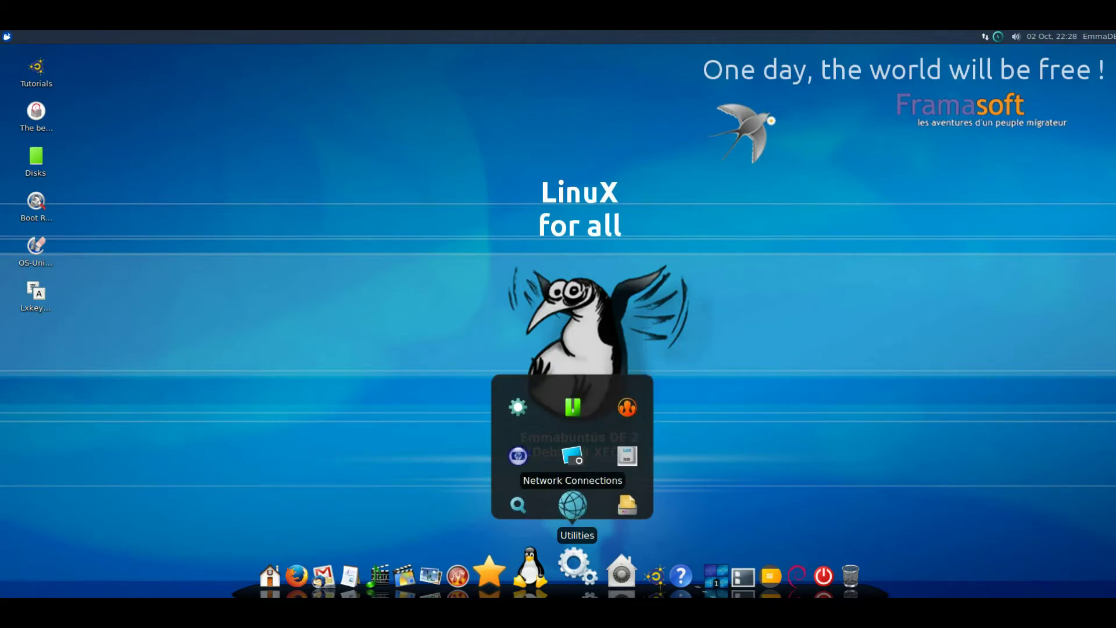
pyautogui.click(517, 407)
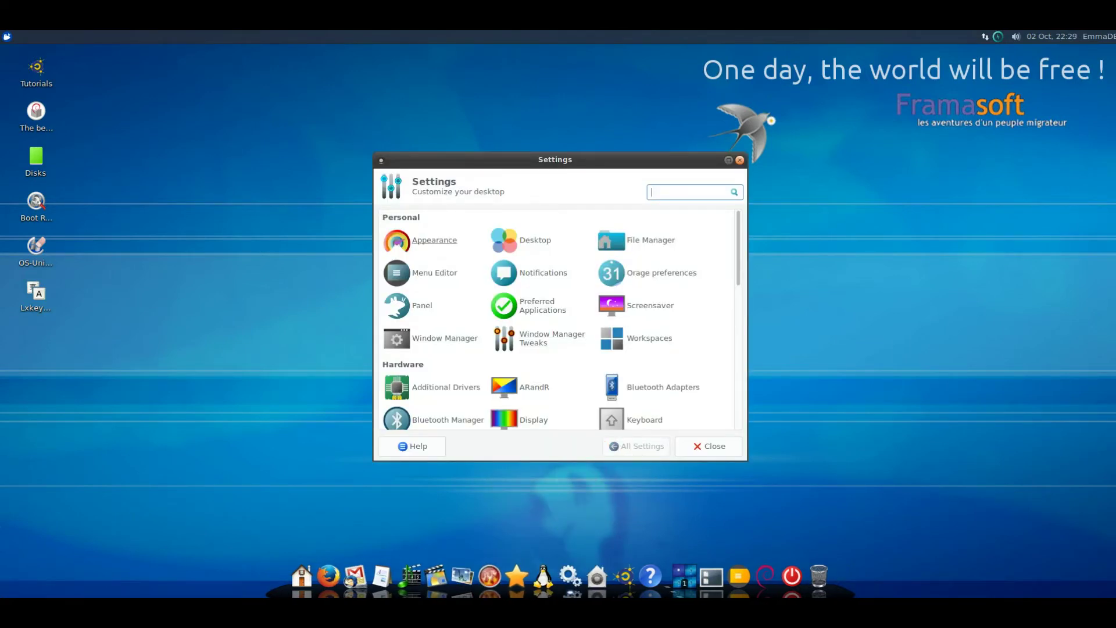
pyautogui.click(433, 240)
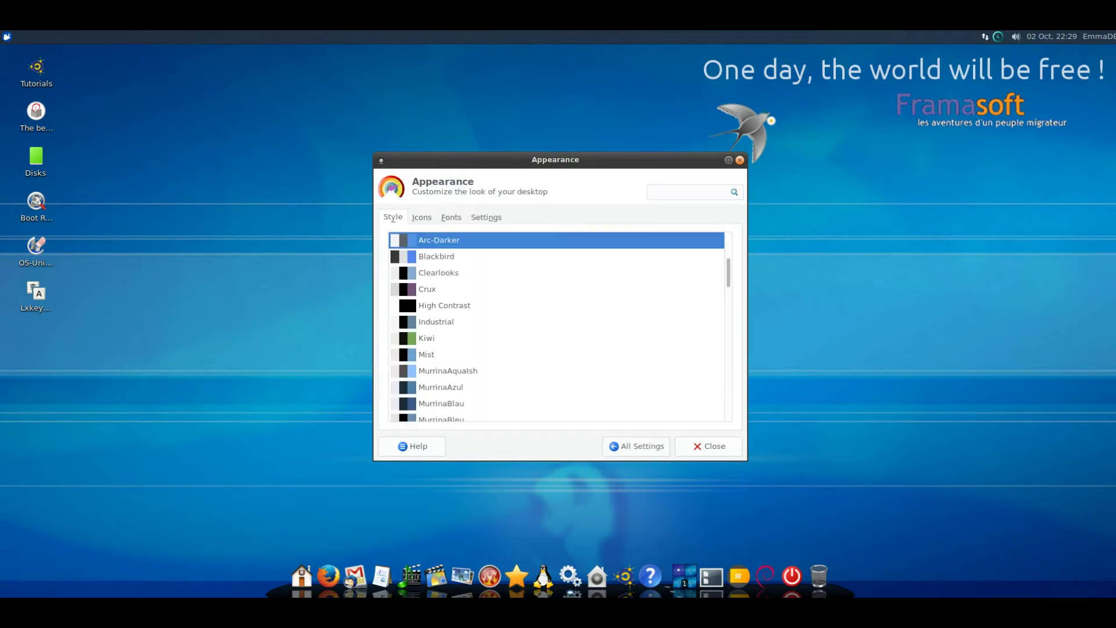
pyautogui.scroll(5, 557, 327)
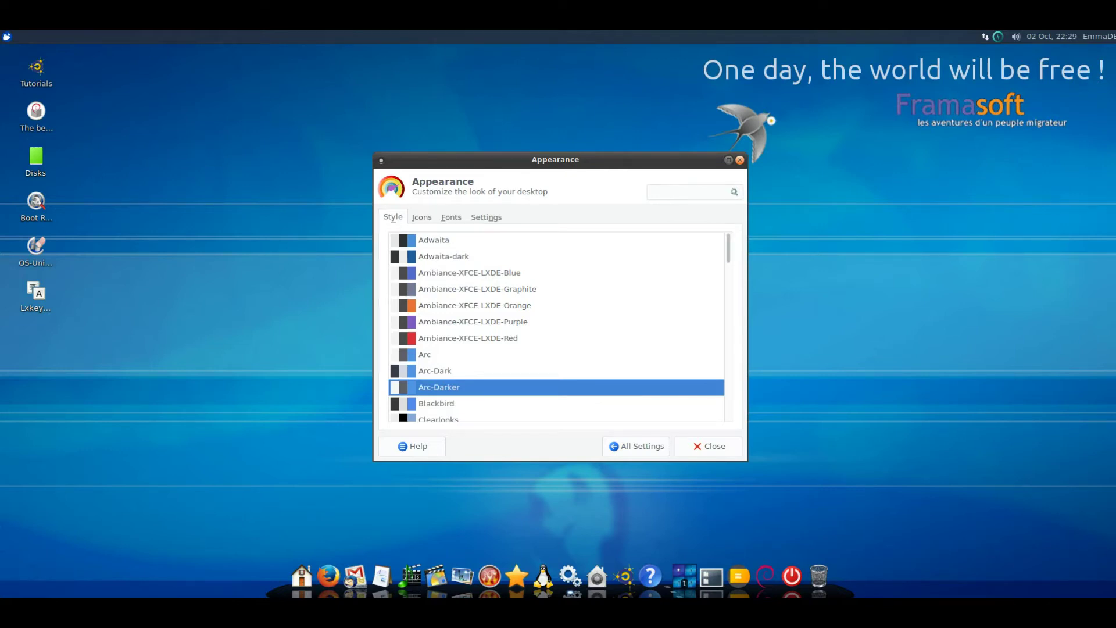
pyautogui.scroll(-2, 556, 326)
pyautogui.scroll(-5, 556, 326)
pyautogui.scroll(-4, 556, 326)
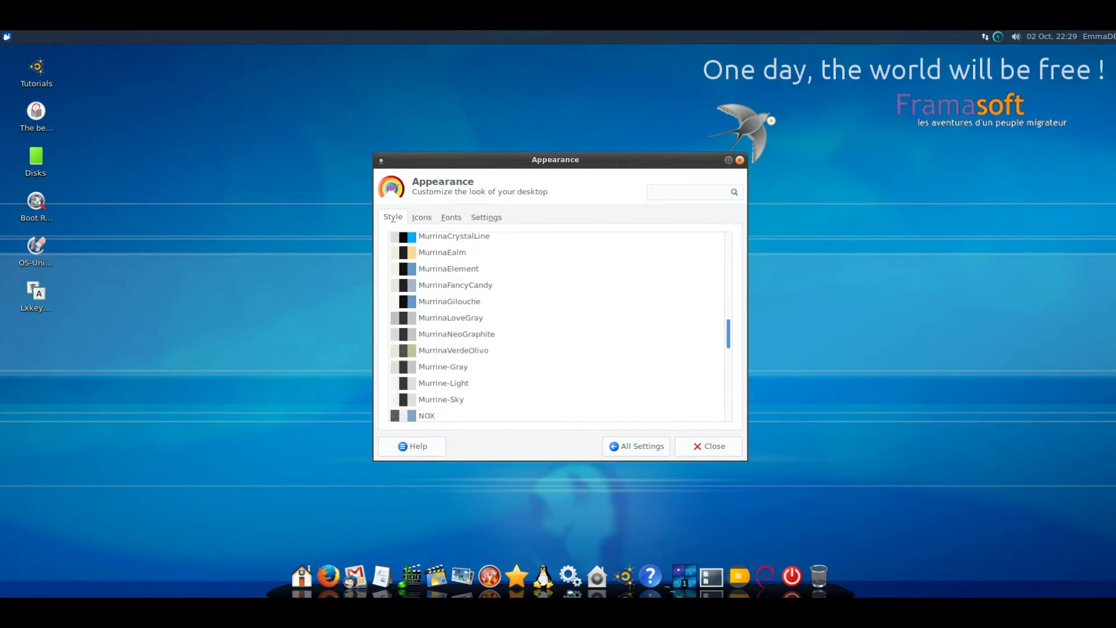
pyautogui.scroll(-2, 557, 326)
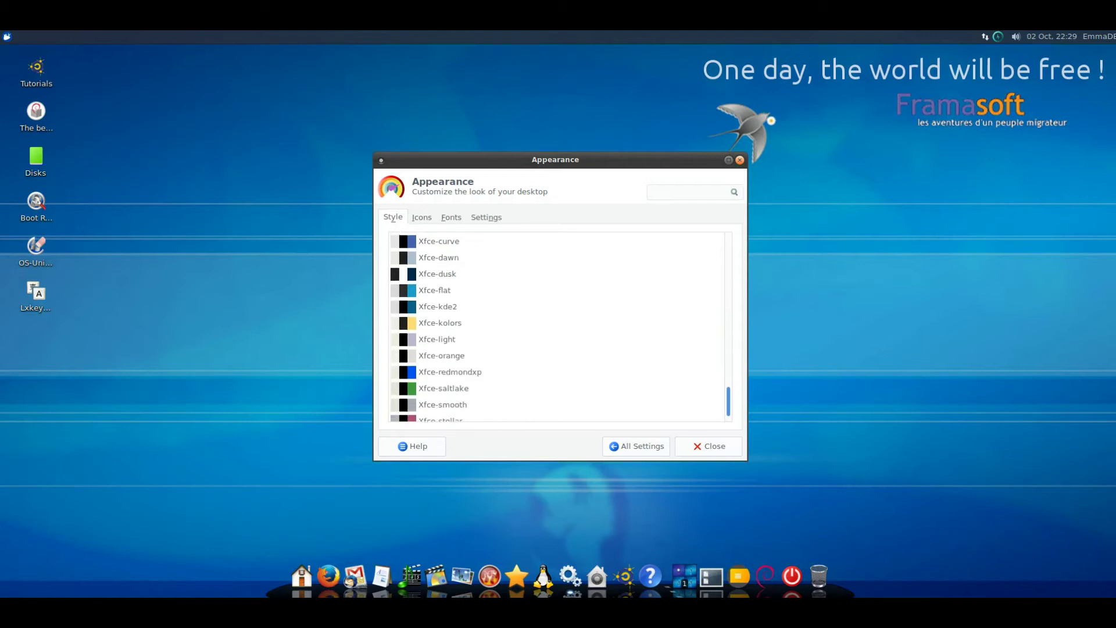
# Step: Look through the icon themes available in the Appearance settings
pyautogui.hotkey('alt', 'i')
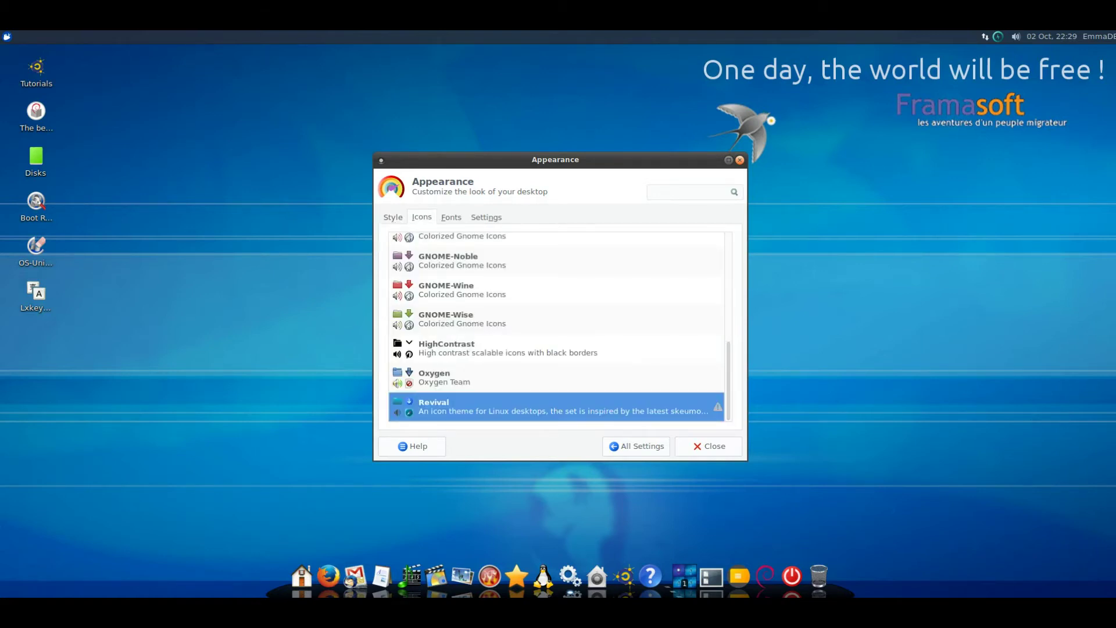
pyautogui.scroll(3, 557, 325)
pyautogui.scroll(4, 557, 326)
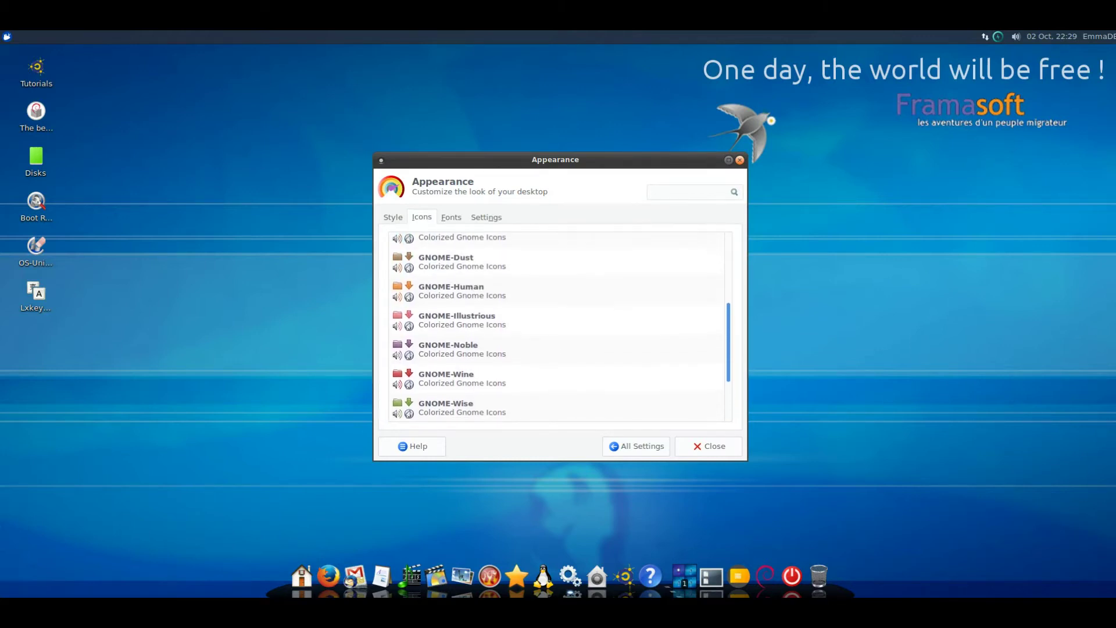
pyautogui.scroll(3, 558, 325)
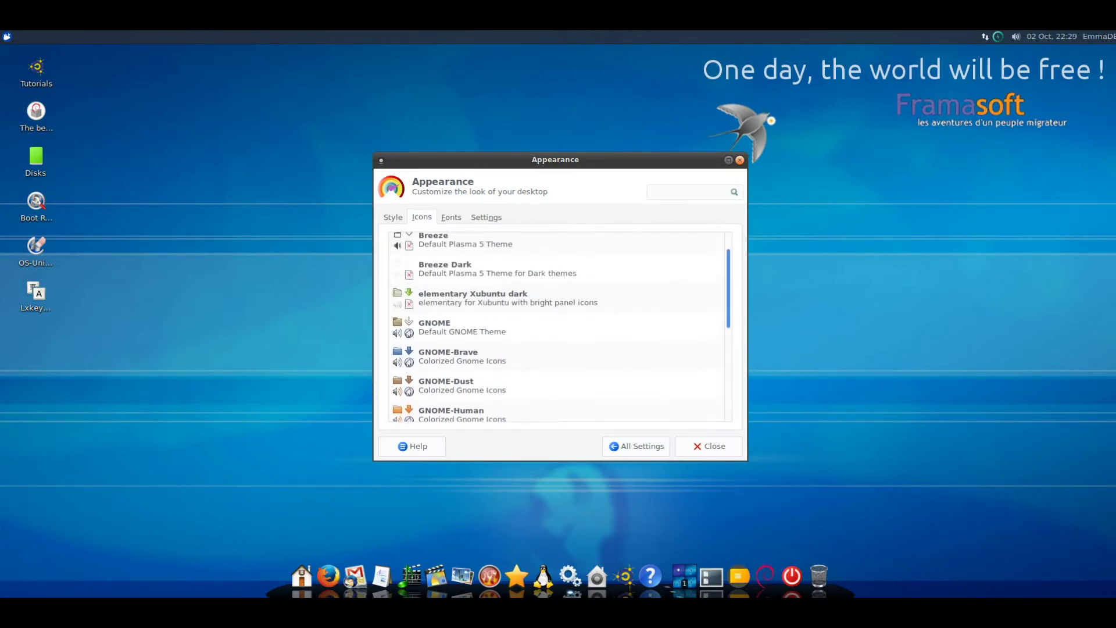
# Step: Review the font options and the general settings of Appearance, and close the window
pyautogui.hotkey('alt', 'f')
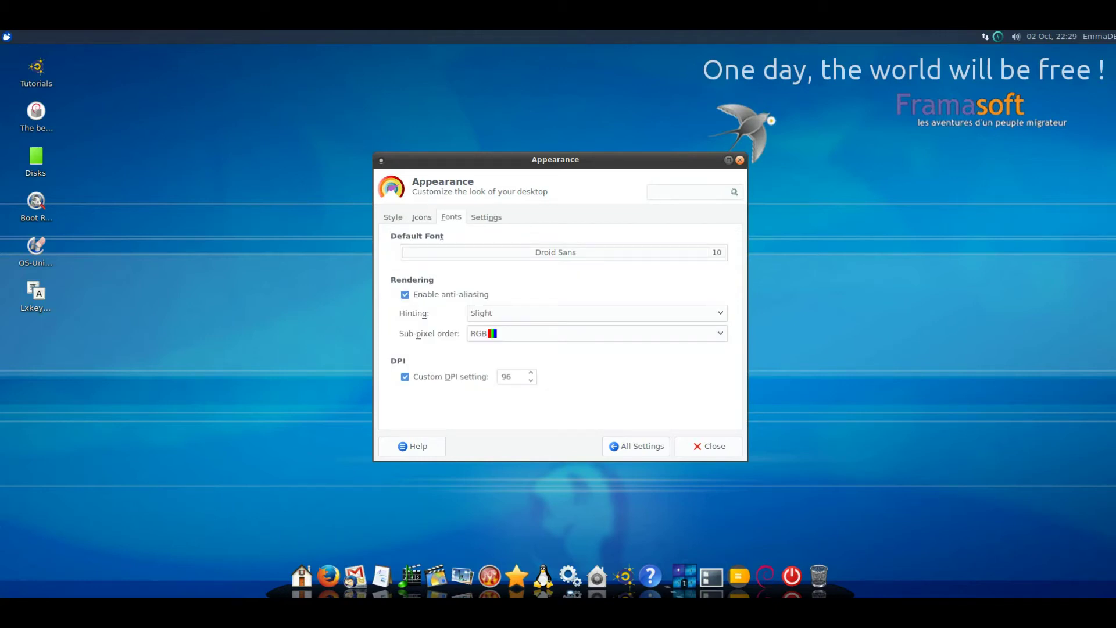
pyautogui.hotkey('alt', 'n')
pyautogui.click(740, 160)
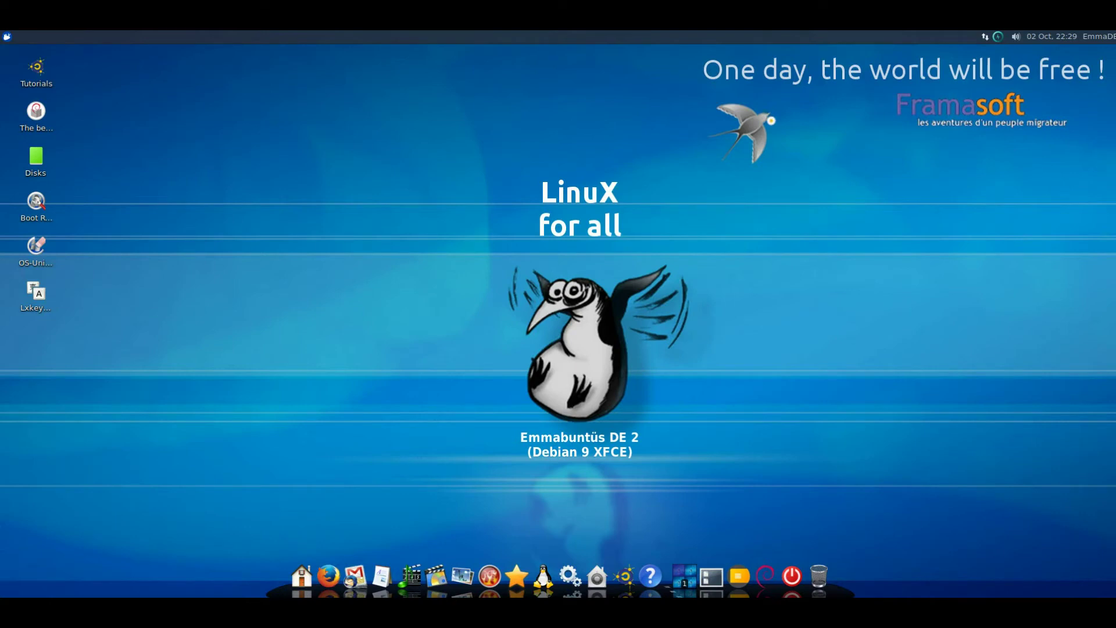
# Step: Reopen the Settings Manager and look through its Personal, Hardware, System and Other categories
pyautogui.click(570, 576)
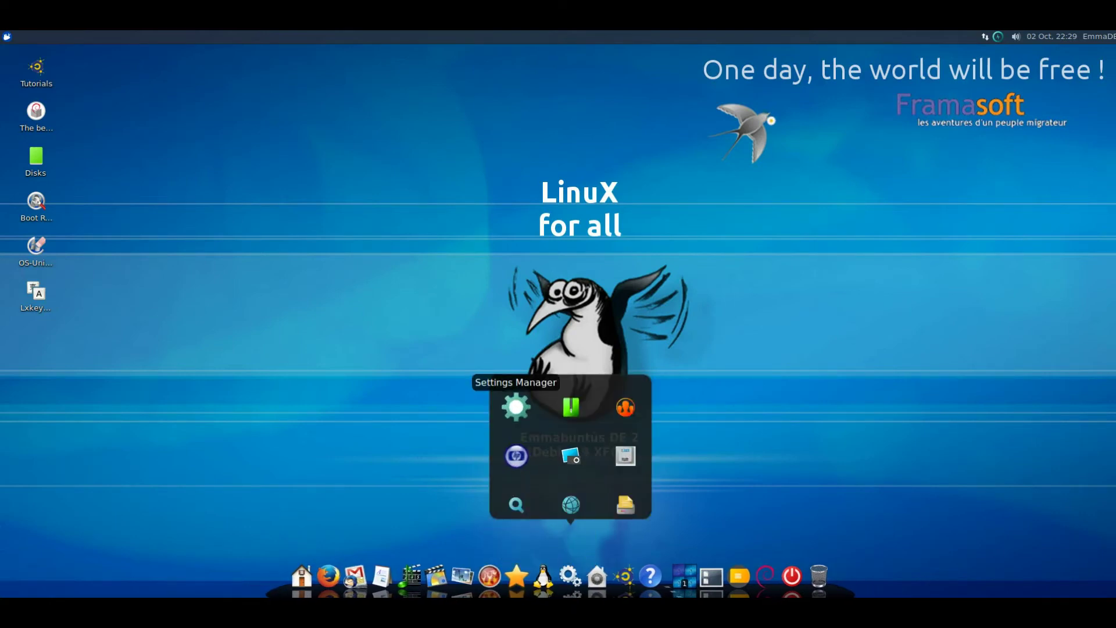
pyautogui.click(515, 407)
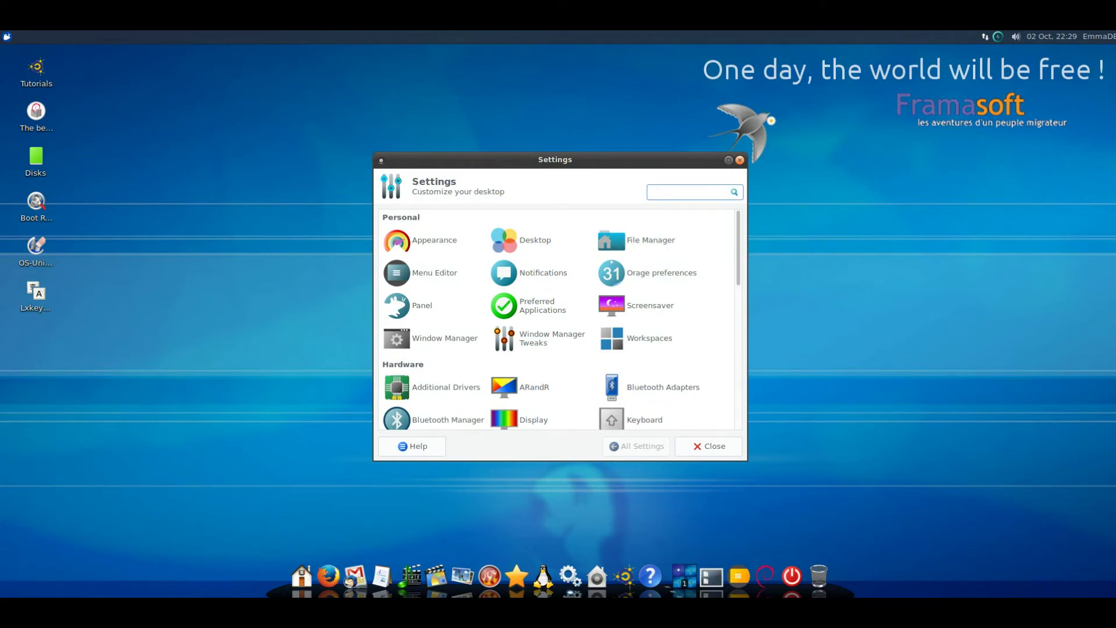
pyautogui.scroll(-3, 555, 320)
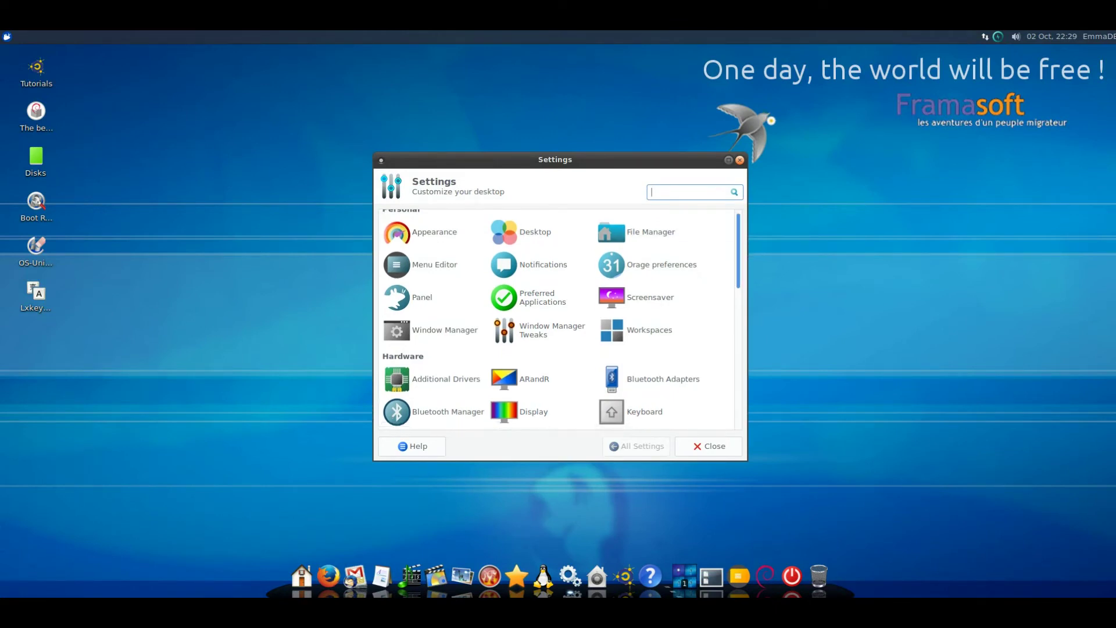
pyautogui.scroll(-3, 556, 320)
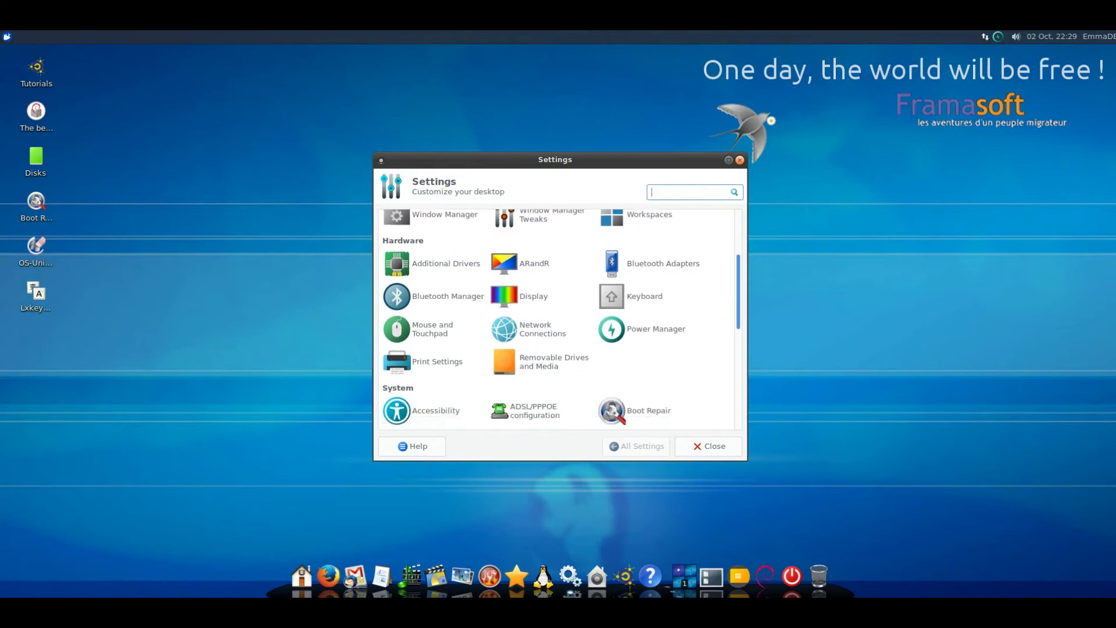
pyautogui.scroll(-3, 555, 319)
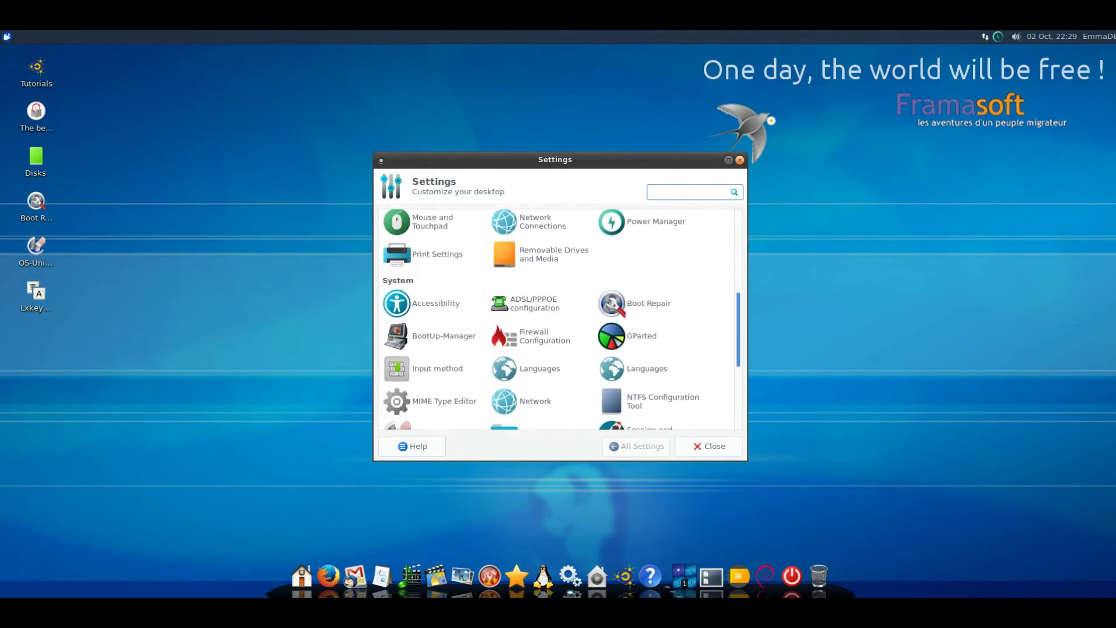
pyautogui.scroll(-3, 555, 319)
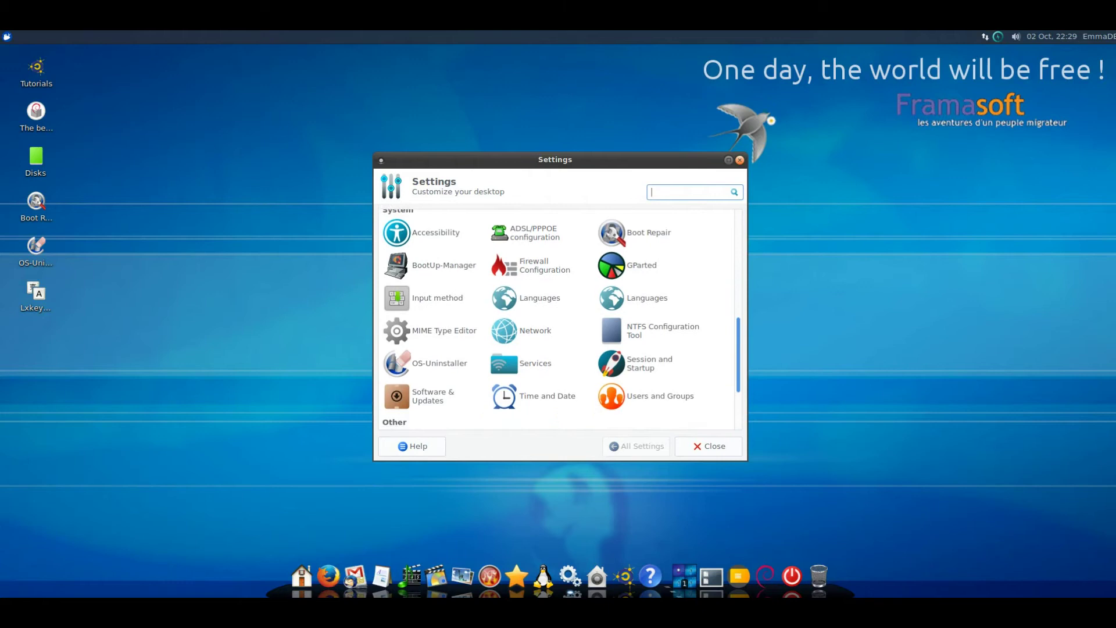
pyautogui.scroll(-3, 556, 320)
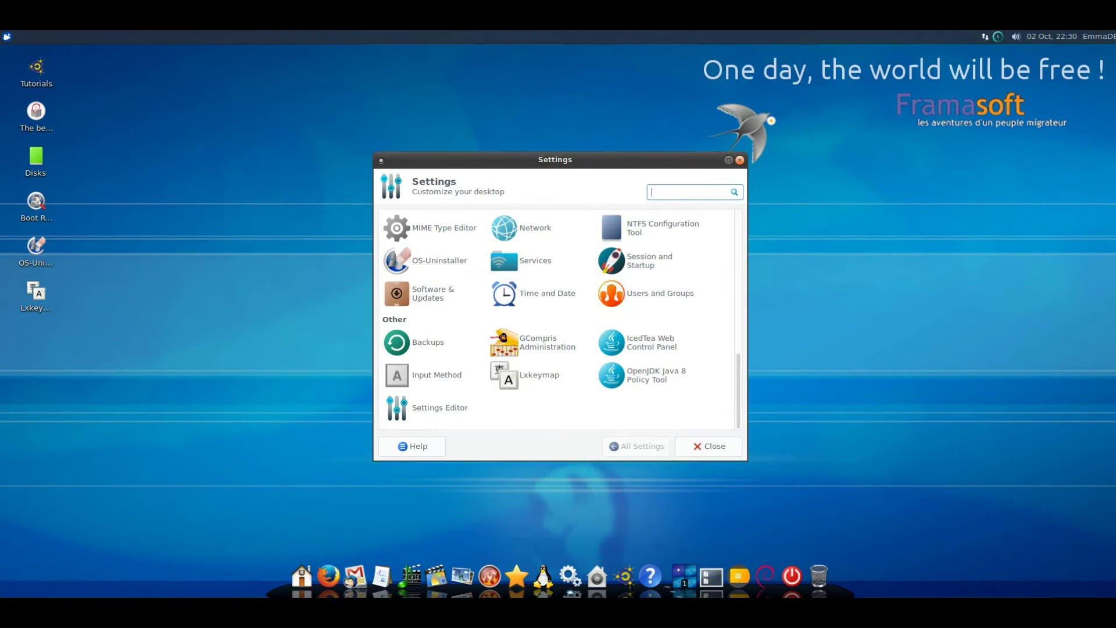
pyautogui.scroll(5, 562, 320)
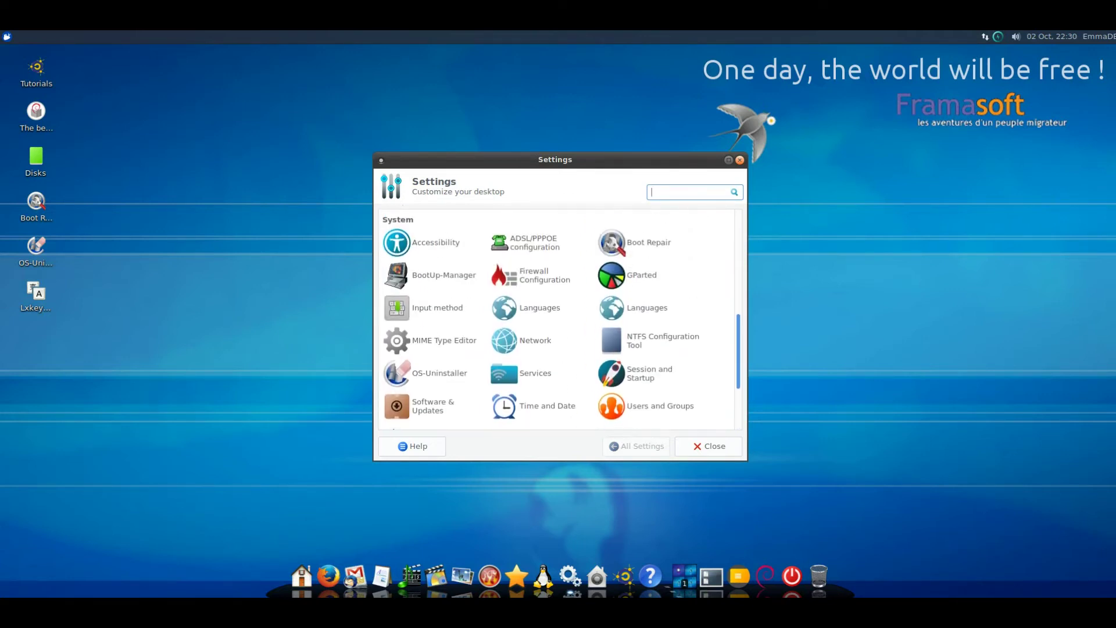
pyautogui.scroll(3, 562, 320)
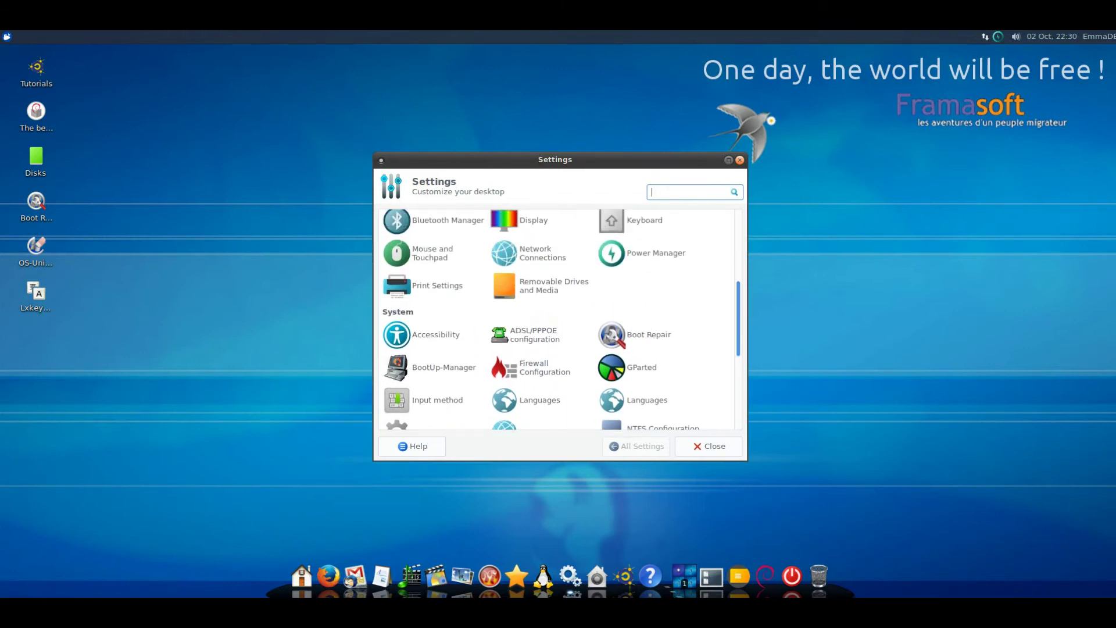
pyautogui.scroll(4, 562, 319)
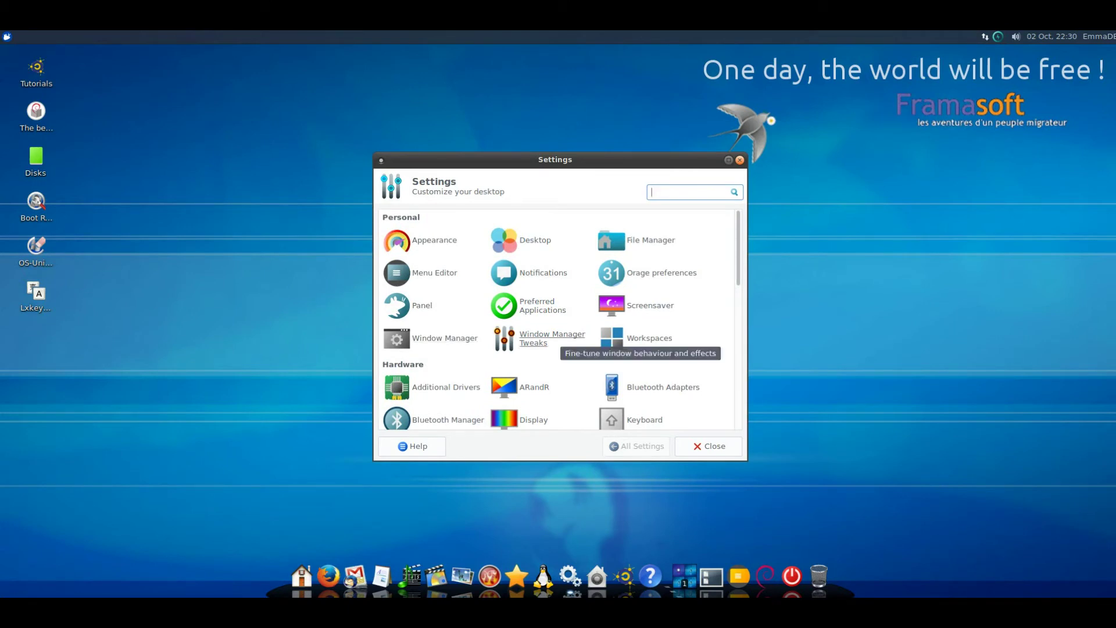
# Step: Review the cycling, focus, accessibility, workspace, placement and compositor options in Window Manager Tweaks, and return to all settings
pyautogui.click(541, 338)
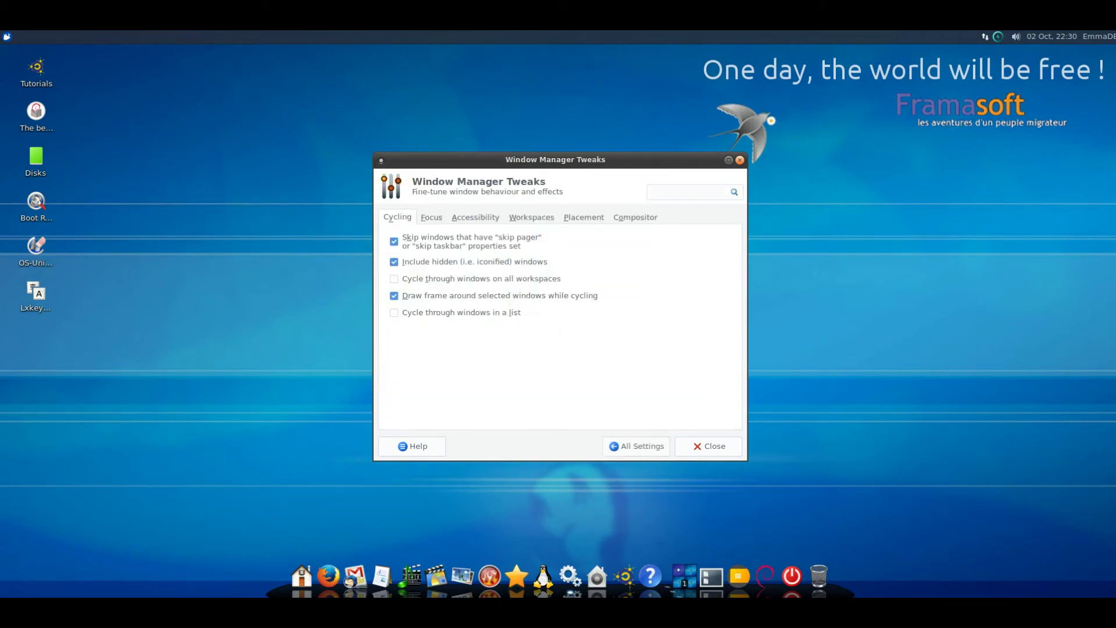
pyautogui.click(430, 217)
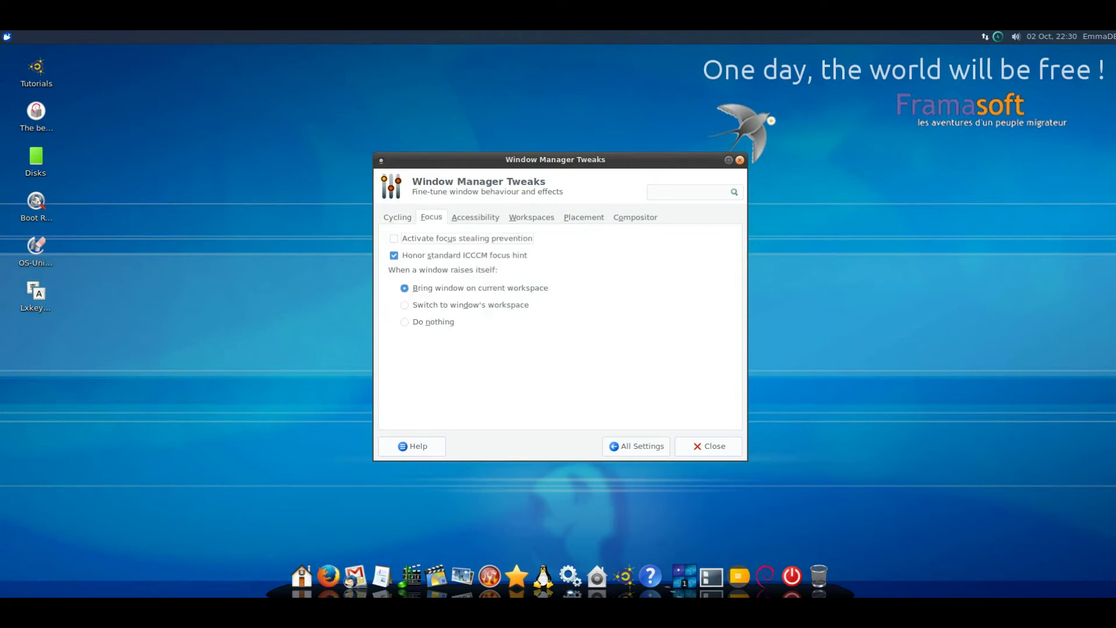
pyautogui.click(475, 217)
pyautogui.click(531, 217)
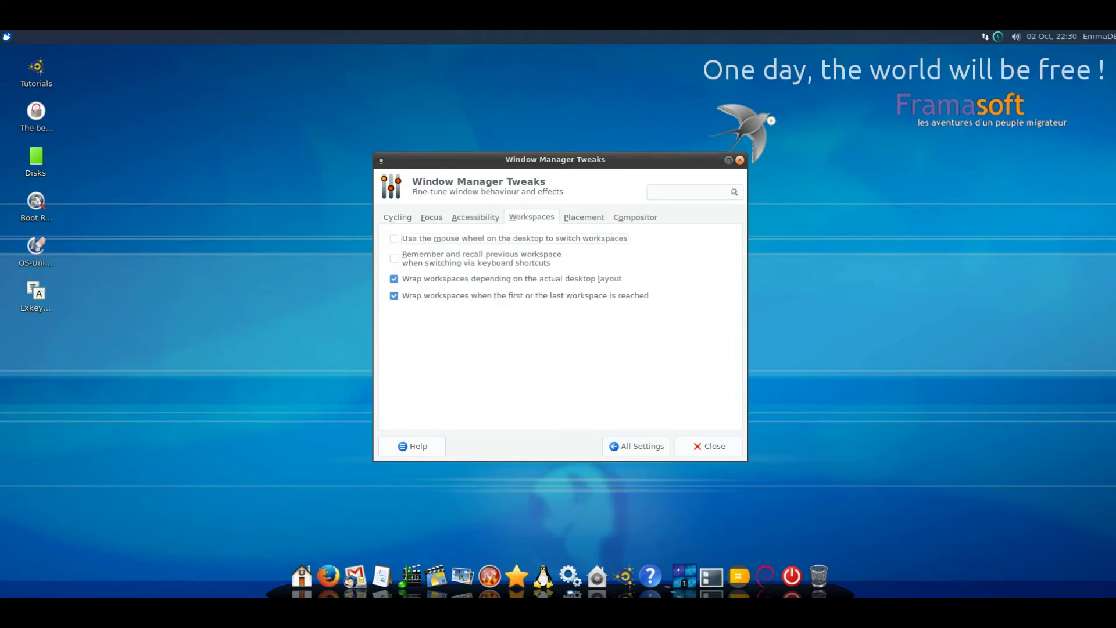
pyautogui.click(583, 217)
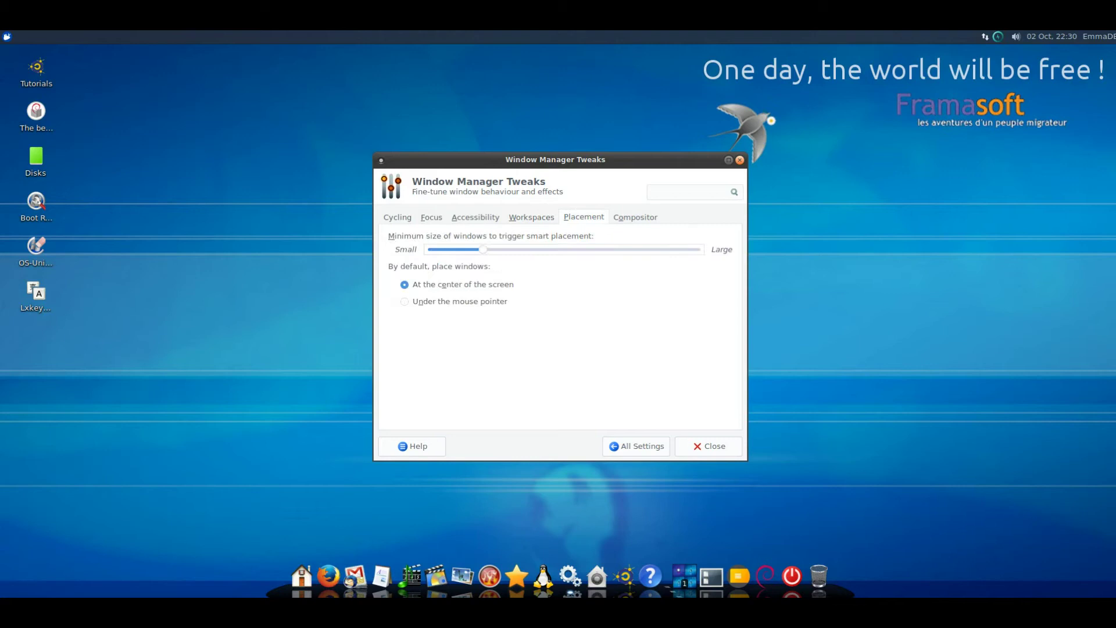
pyautogui.click(635, 217)
pyautogui.click(636, 446)
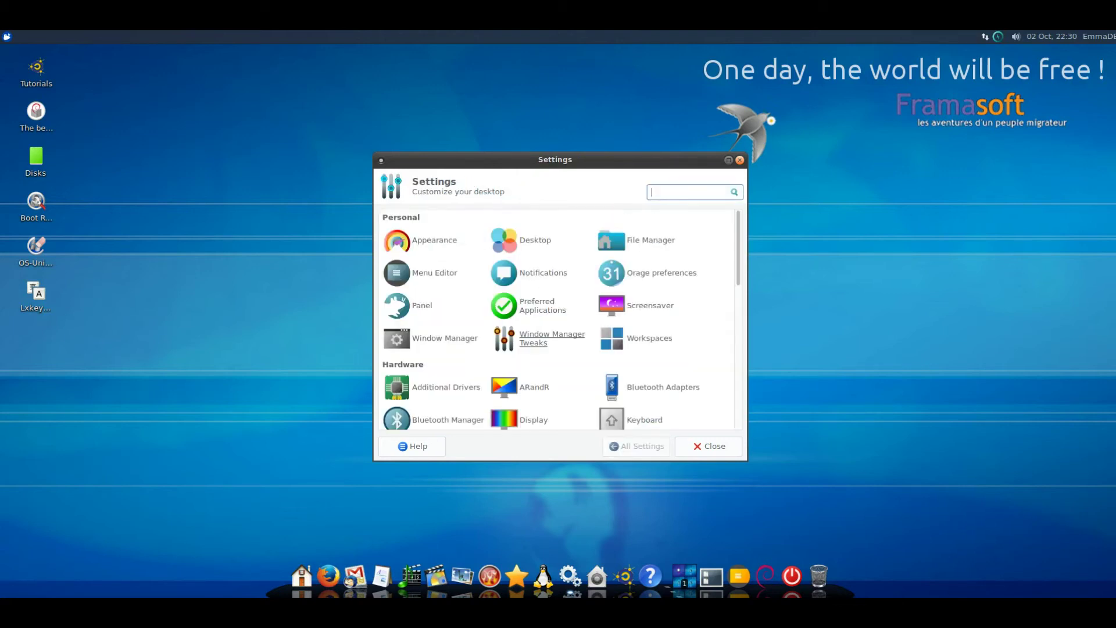
# Step: Open the Screensaver preferences and preview the screensavers from Abstractile through Apollonian, leaving Apollonian selected
pyautogui.click(636, 306)
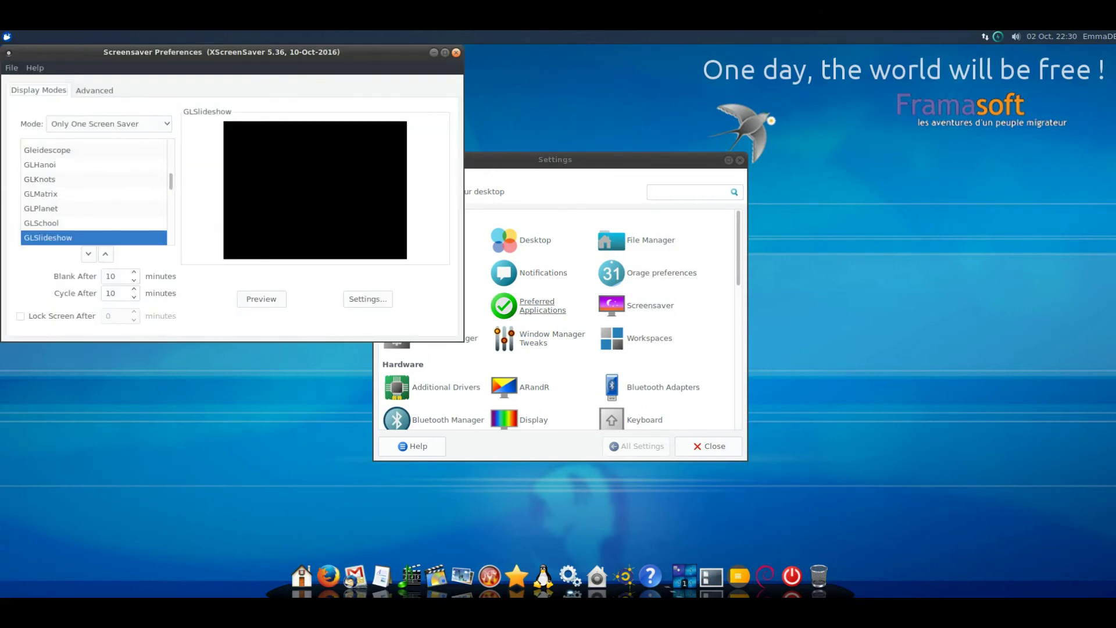
pyautogui.moveTo(171, 181); pyautogui.dragTo(171, 148)
pyautogui.scroll(2, 93, 192)
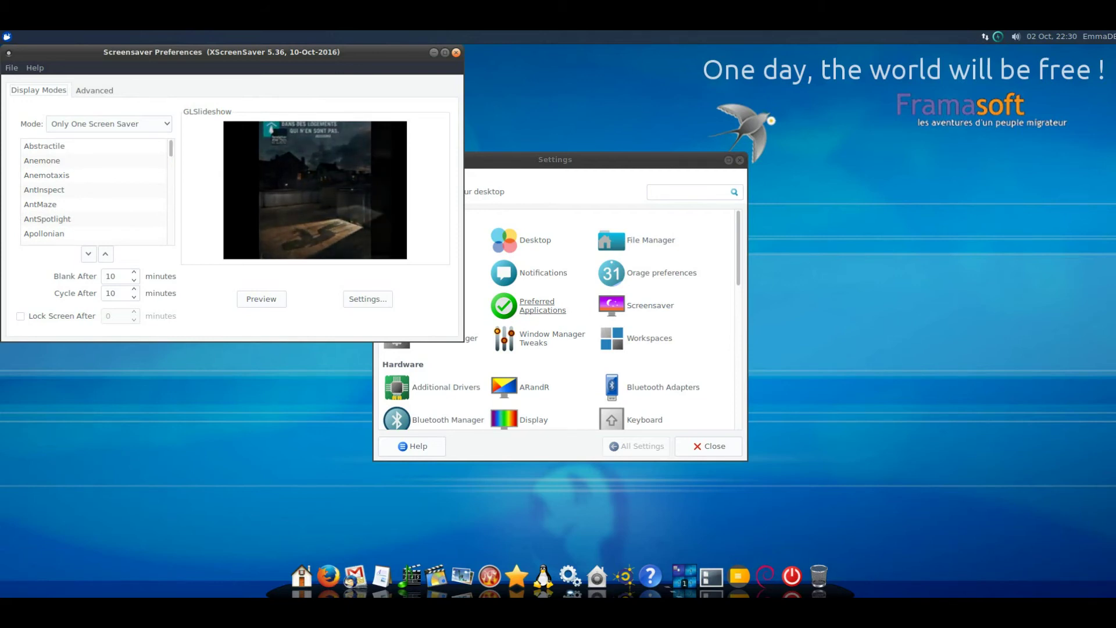
pyautogui.click(93, 146)
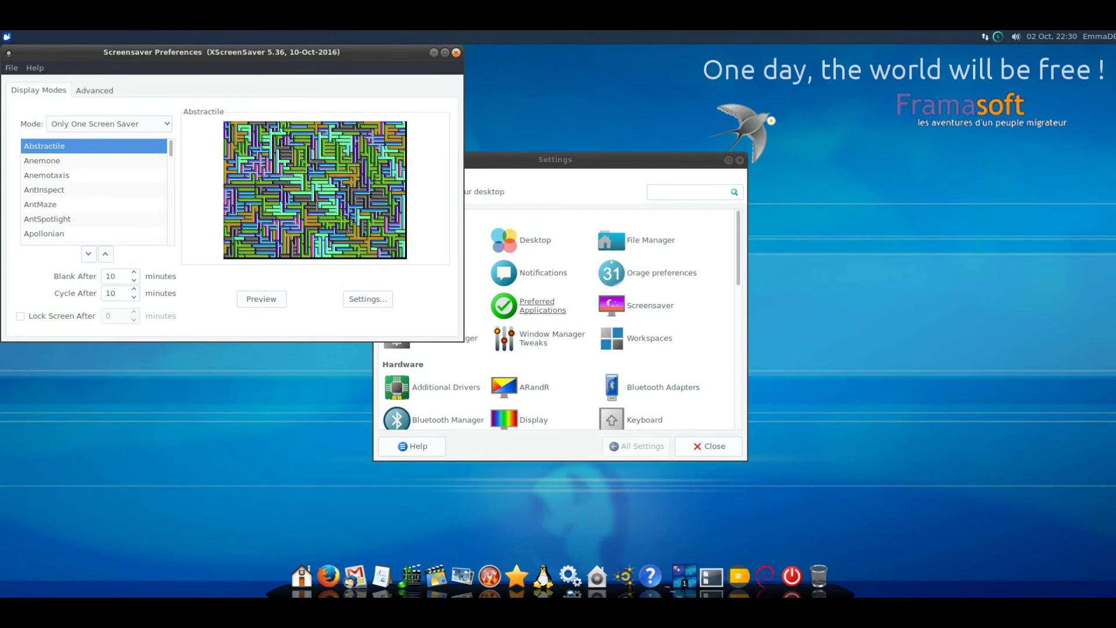
pyautogui.click(93, 160)
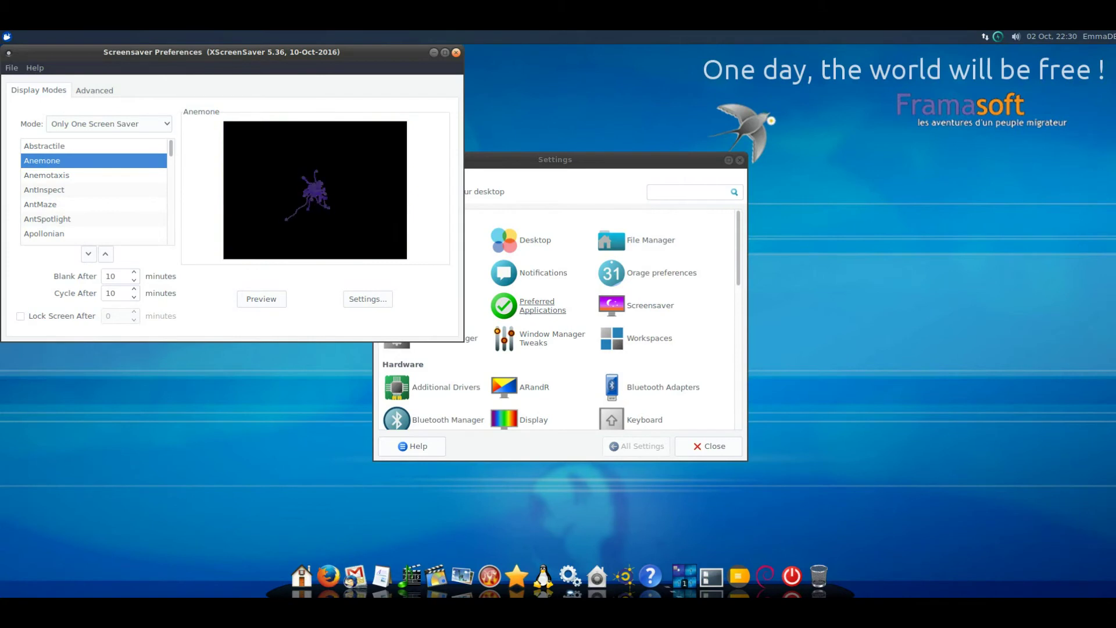
pyautogui.click(93, 175)
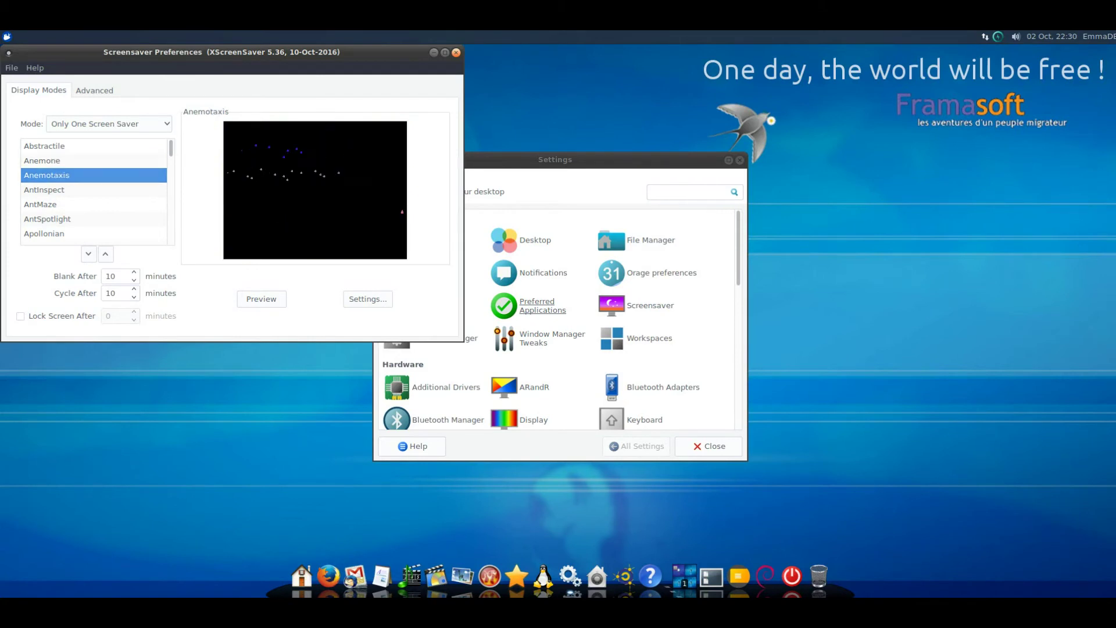
pyautogui.click(93, 189)
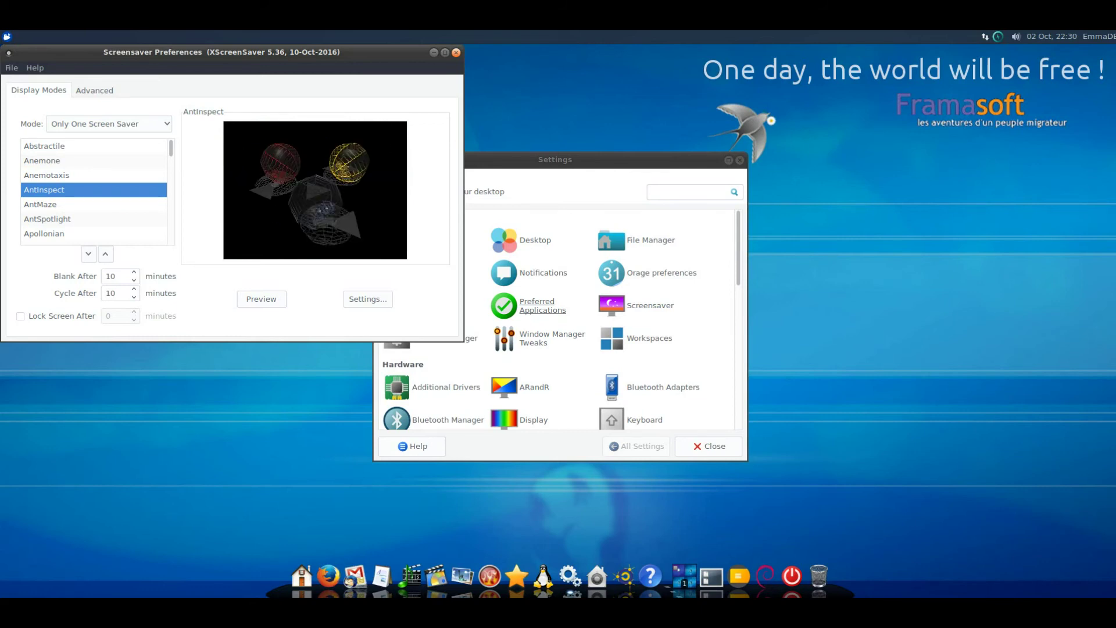
pyautogui.click(93, 204)
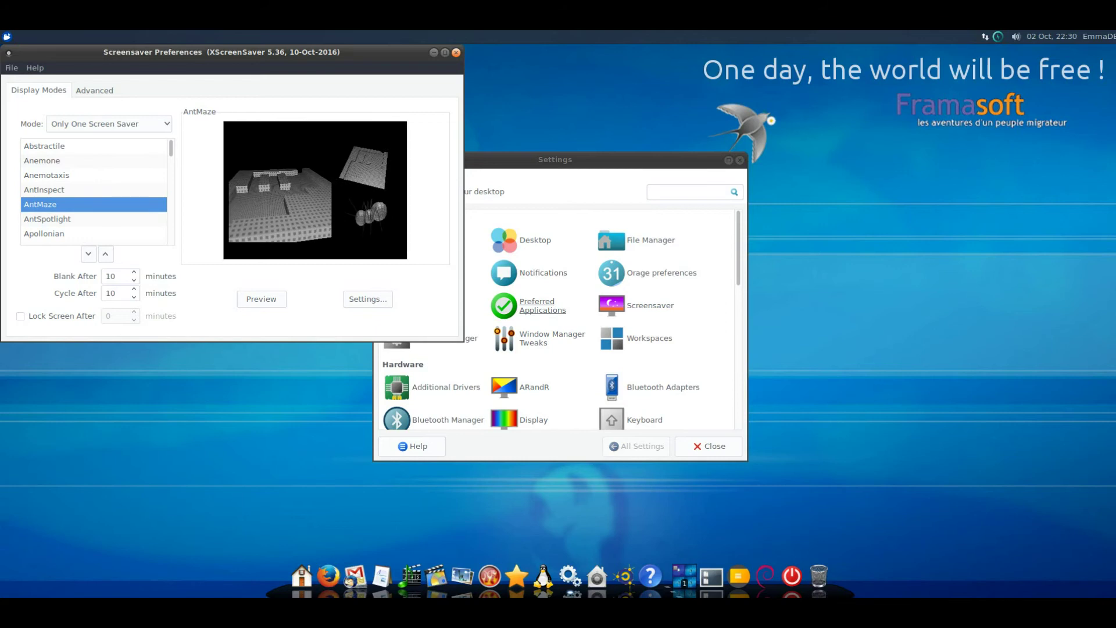
pyautogui.click(93, 219)
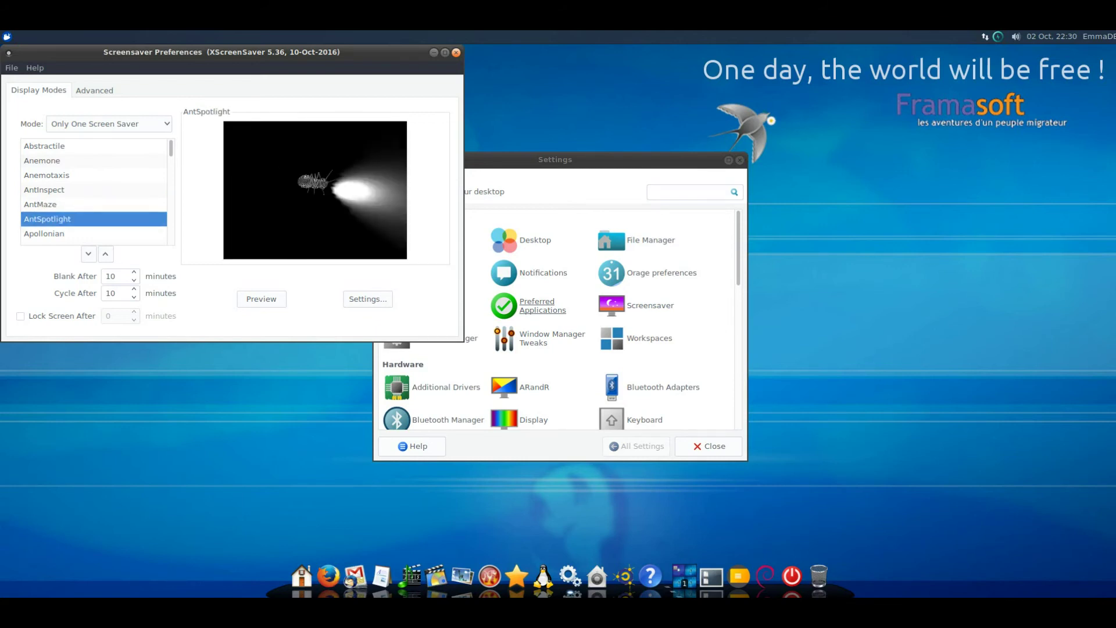
pyautogui.click(93, 233)
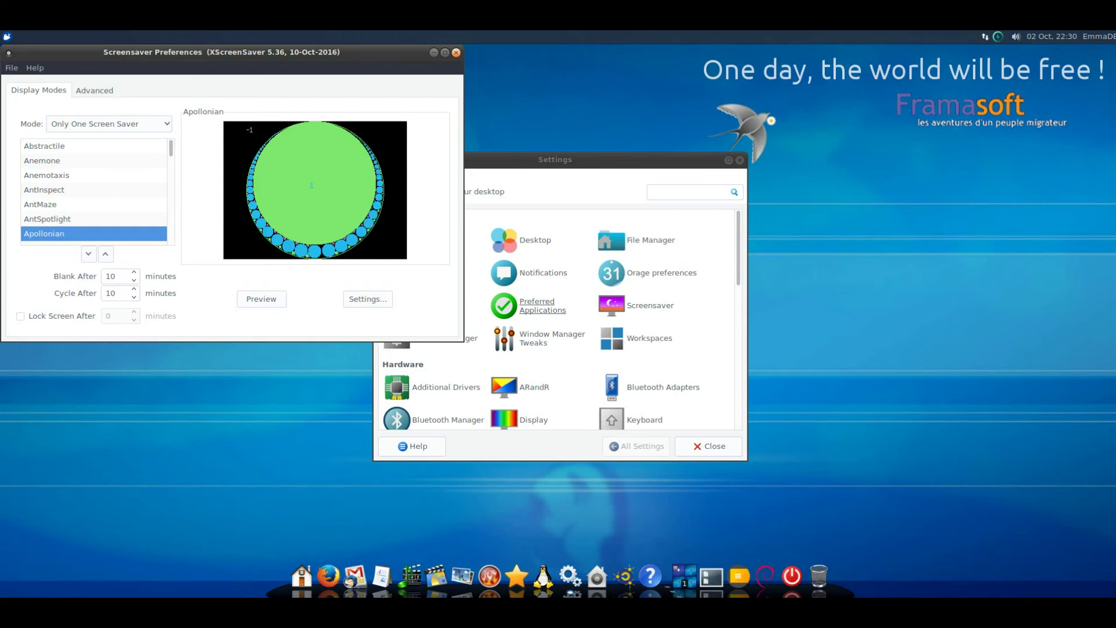
# Step: View the XScreenSaver version information, and close the Screensaver preferences and the Settings window
pyautogui.click(35, 67)
pyautogui.click(44, 82)
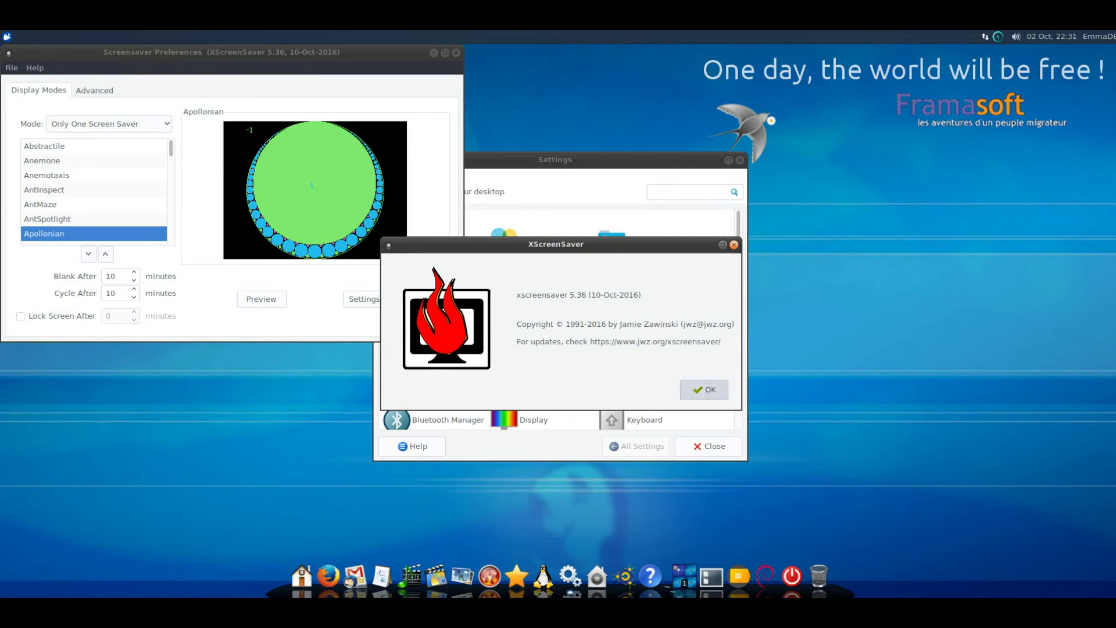
pyautogui.press('Return')
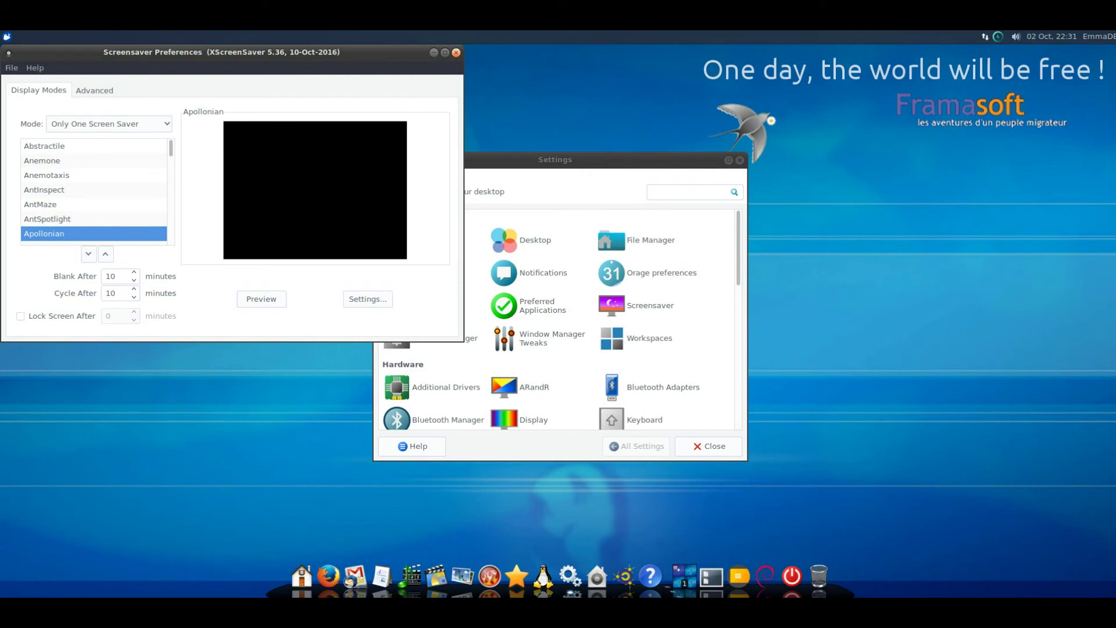
pyautogui.moveTo(232, 52); pyautogui.dragTo(382, 141)
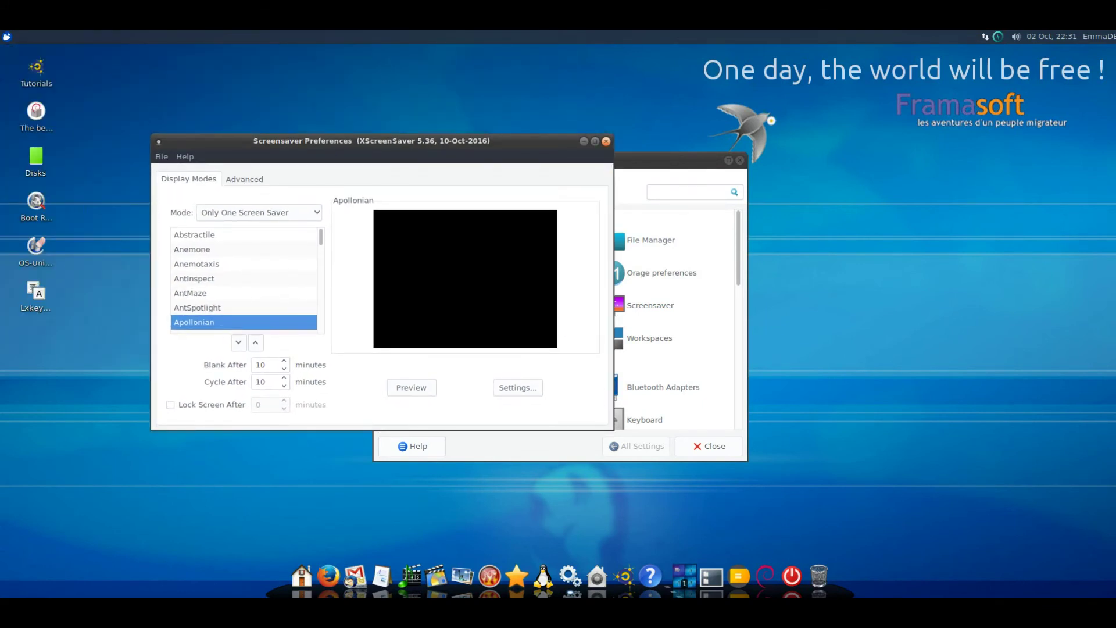
pyautogui.click(606, 142)
pyautogui.click(739, 160)
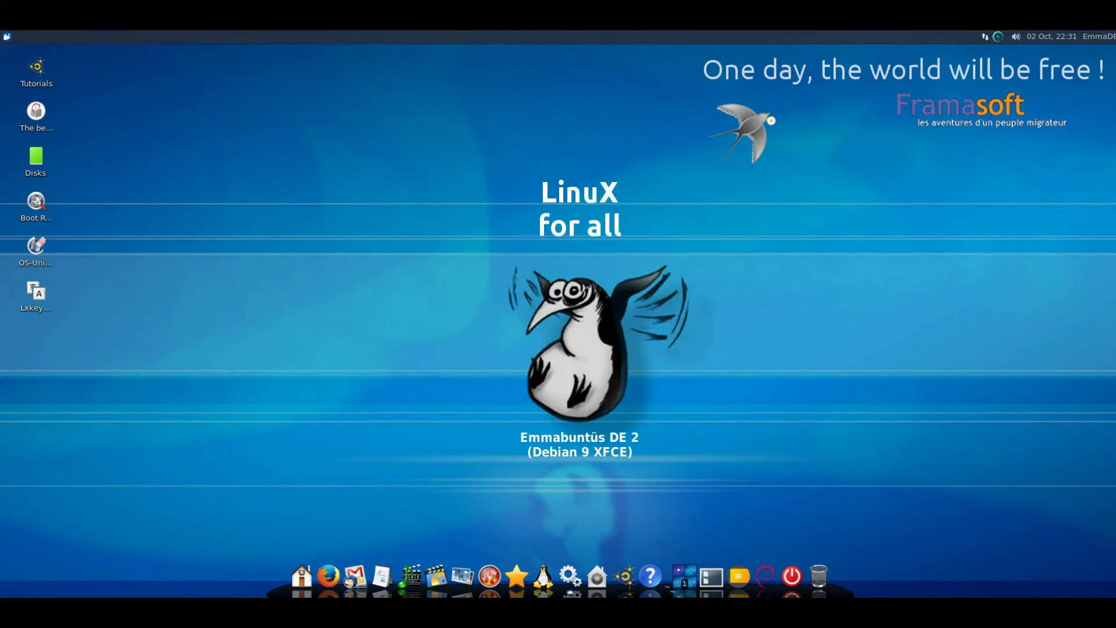
# Step: Open the desktop settings and look through all the wallpapers in the backdrops folder
pyautogui.rightClick(476, 209)
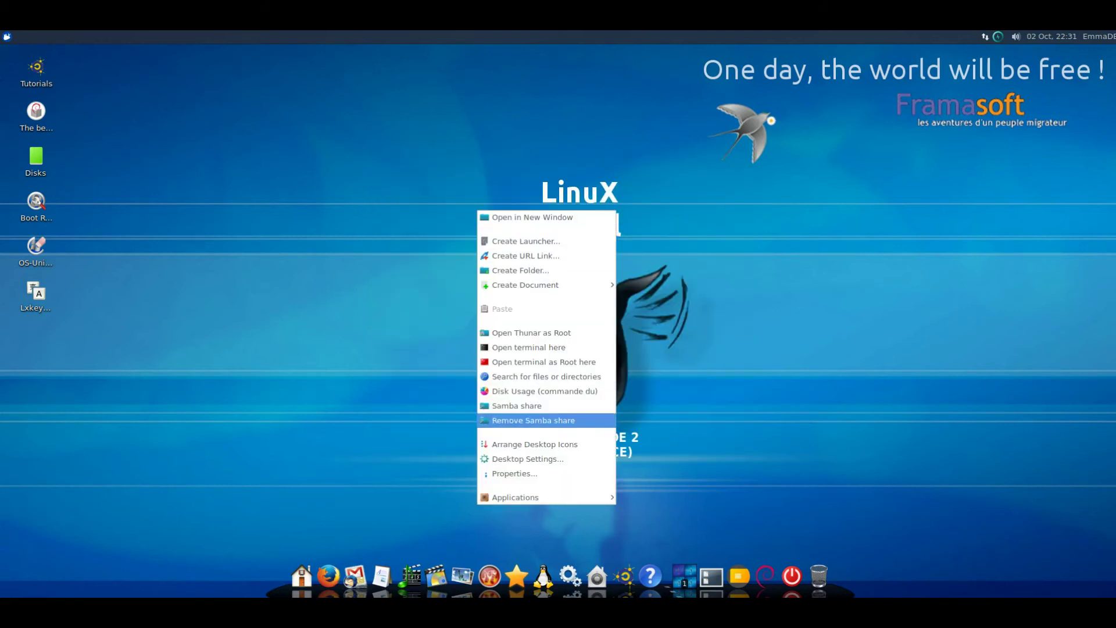
pyautogui.click(523, 458)
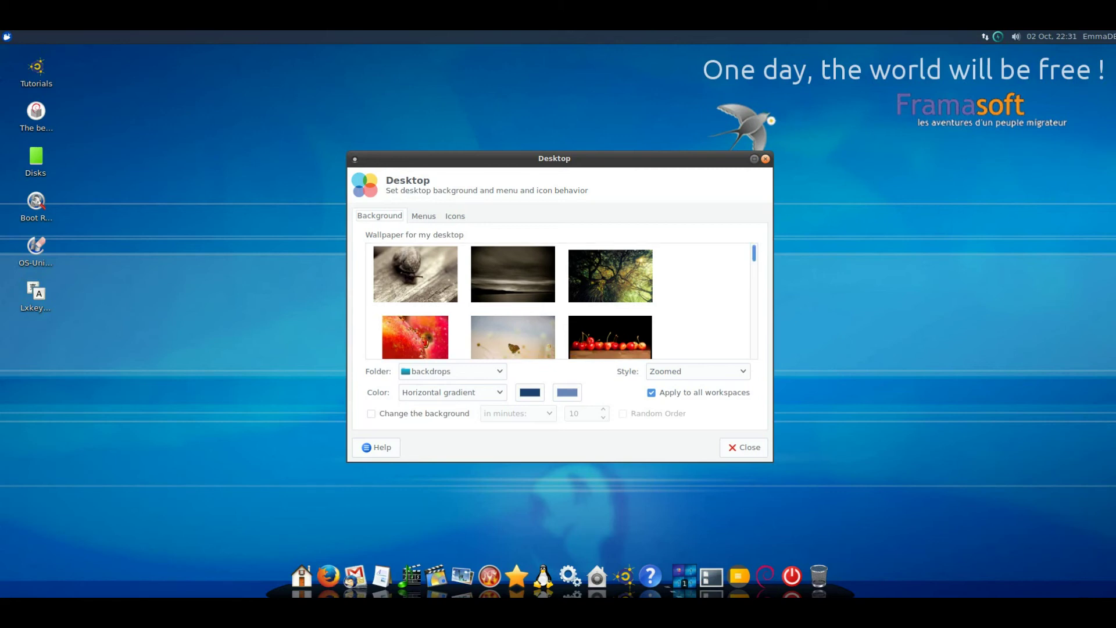
pyautogui.scroll(-3, 513, 301)
pyautogui.moveTo(754, 263); pyautogui.dragTo(754, 268)
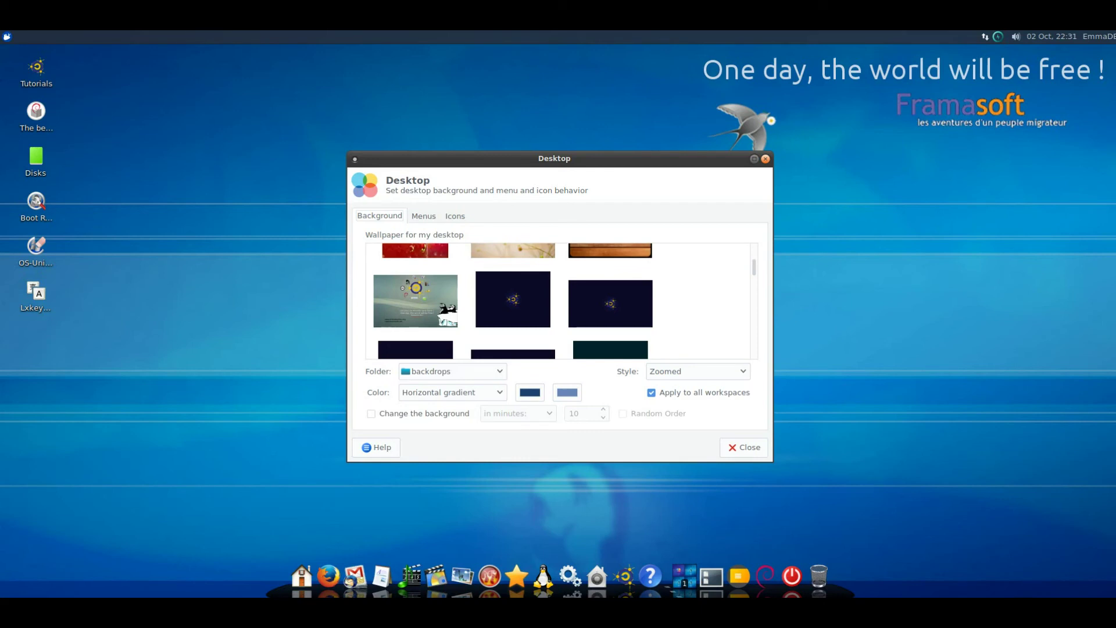
pyautogui.scroll(-2, 513, 300)
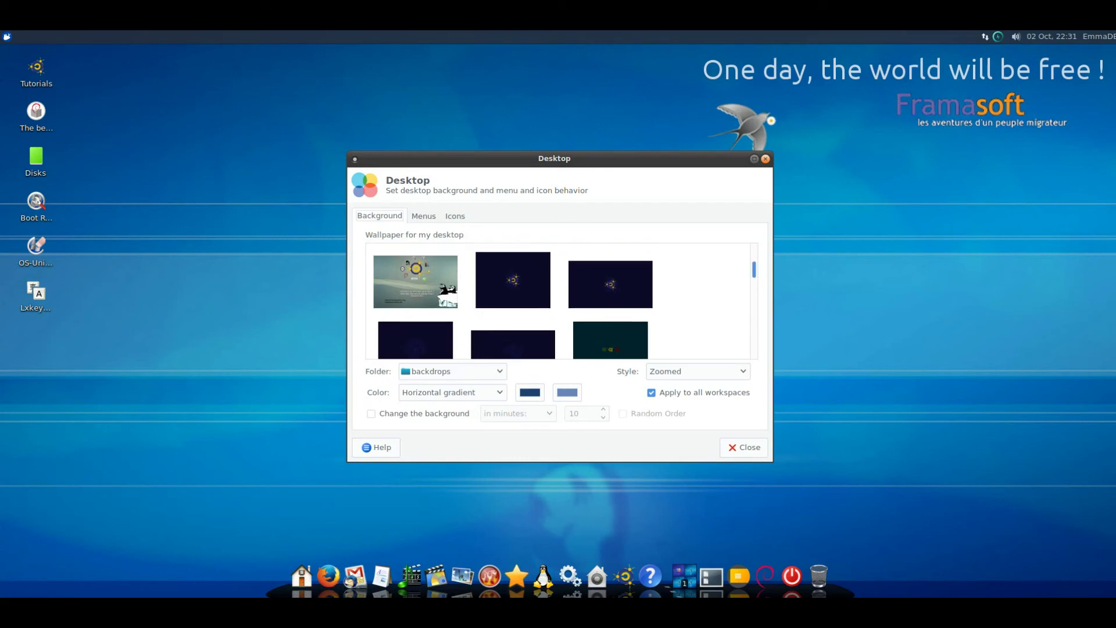
pyautogui.scroll(-5, 404, 349)
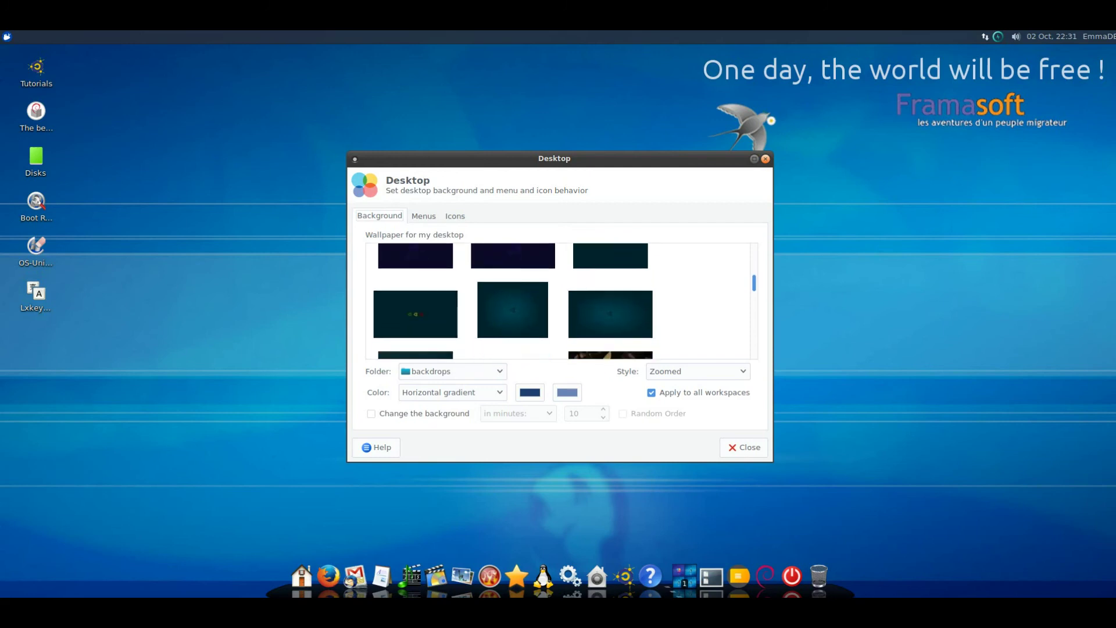
pyautogui.scroll(-4, 404, 361)
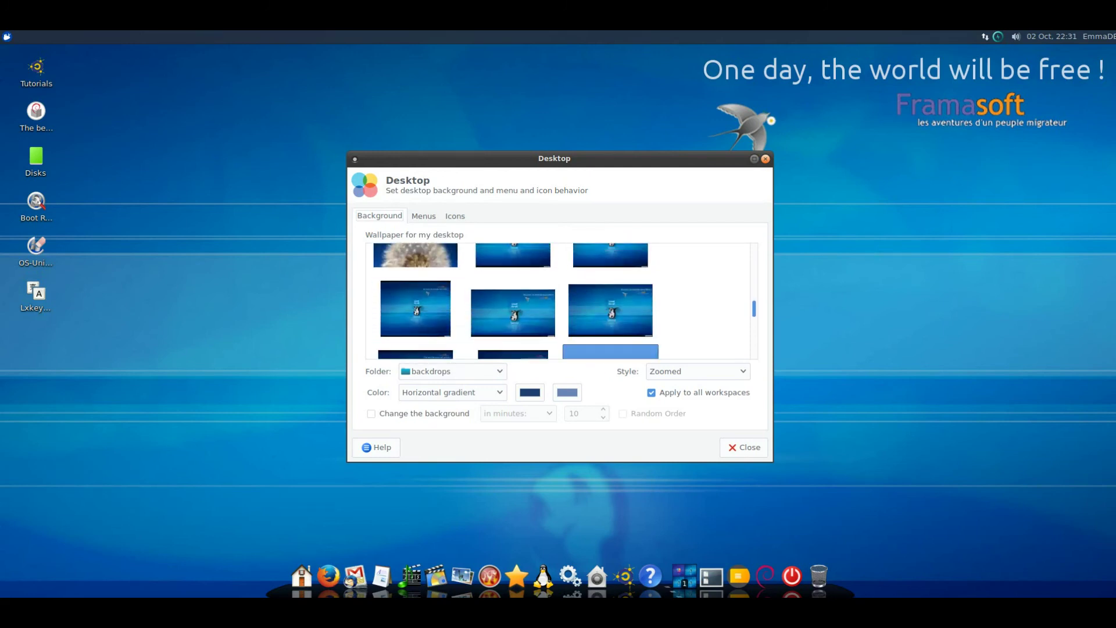
pyautogui.scroll(-5, 561, 301)
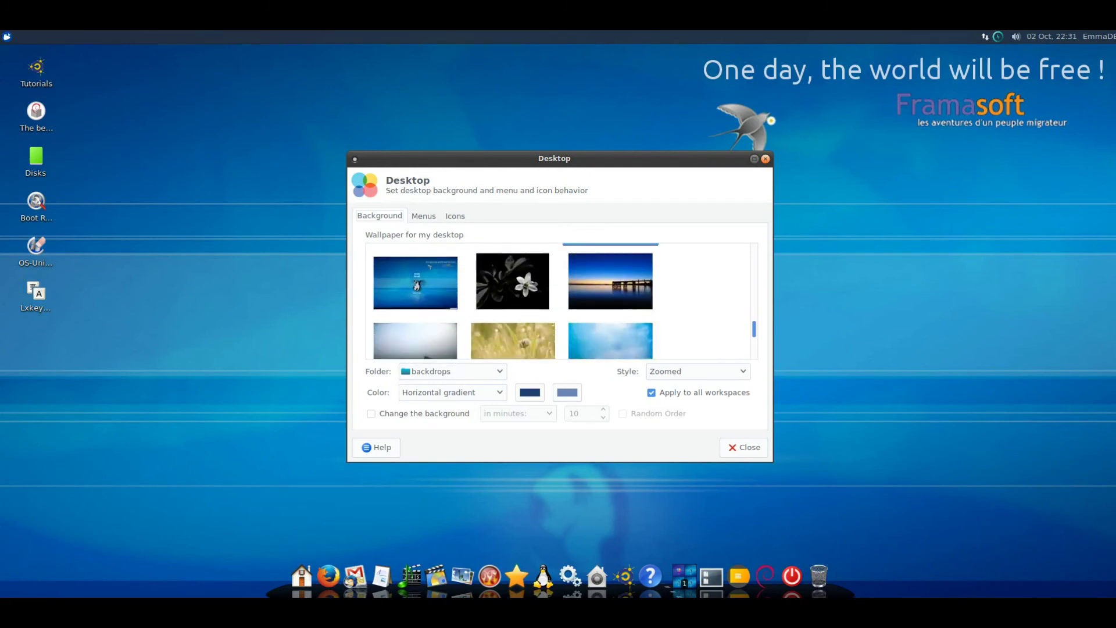
pyautogui.scroll(-1, 561, 300)
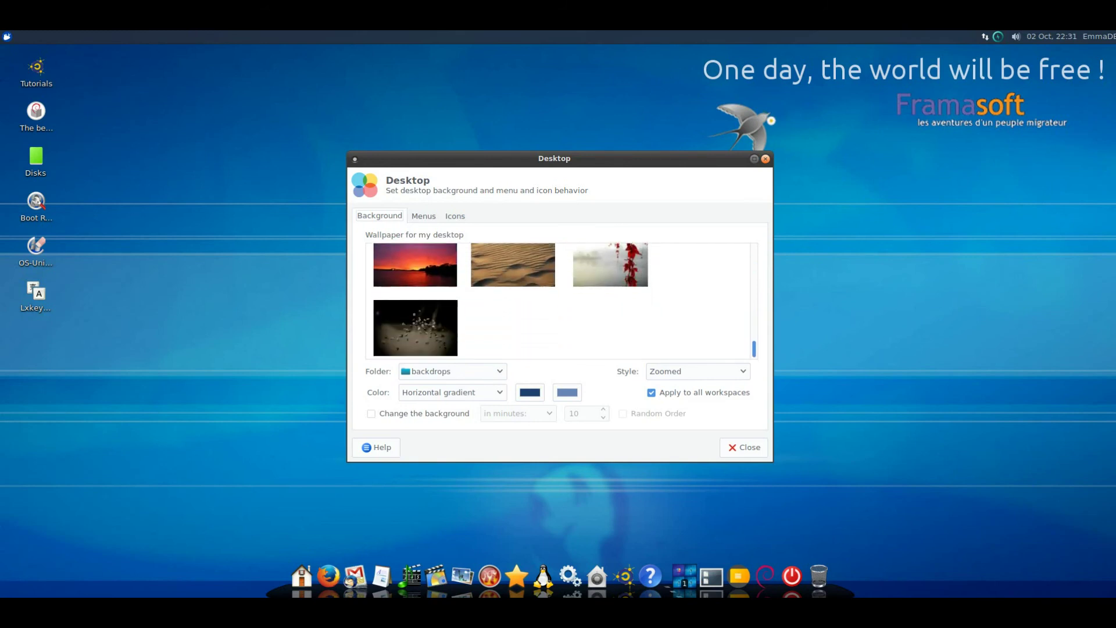
# Step: Set the grey-green wallpaper with the yellow sun logo and penguins as the desktop background and close the desktop settings
pyautogui.scroll(10, 562, 300)
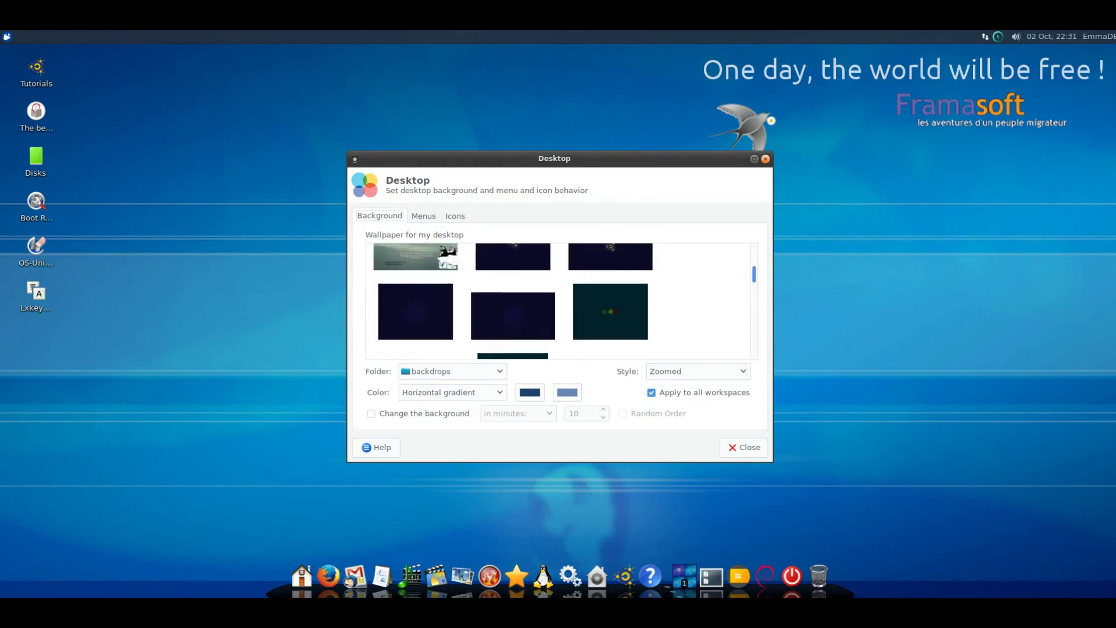
pyautogui.scroll(-2, 562, 301)
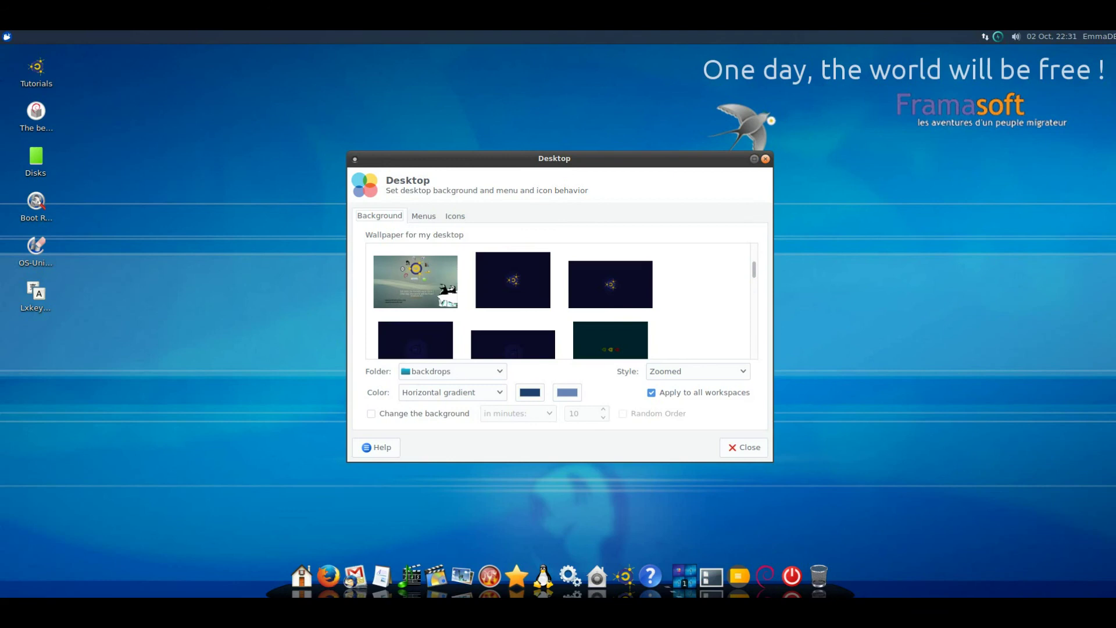
pyautogui.click(415, 281)
pyautogui.click(744, 447)
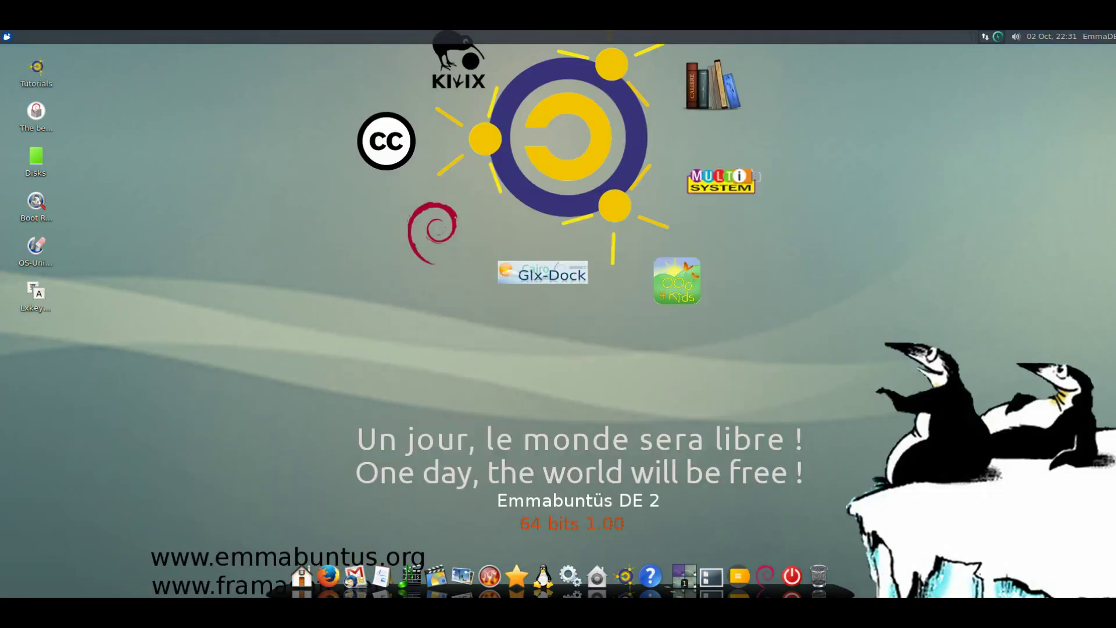
# Step: Open a terminal in the Desktop folder and move its window towards the middle of the screen
pyautogui.rightClick(481, 236)
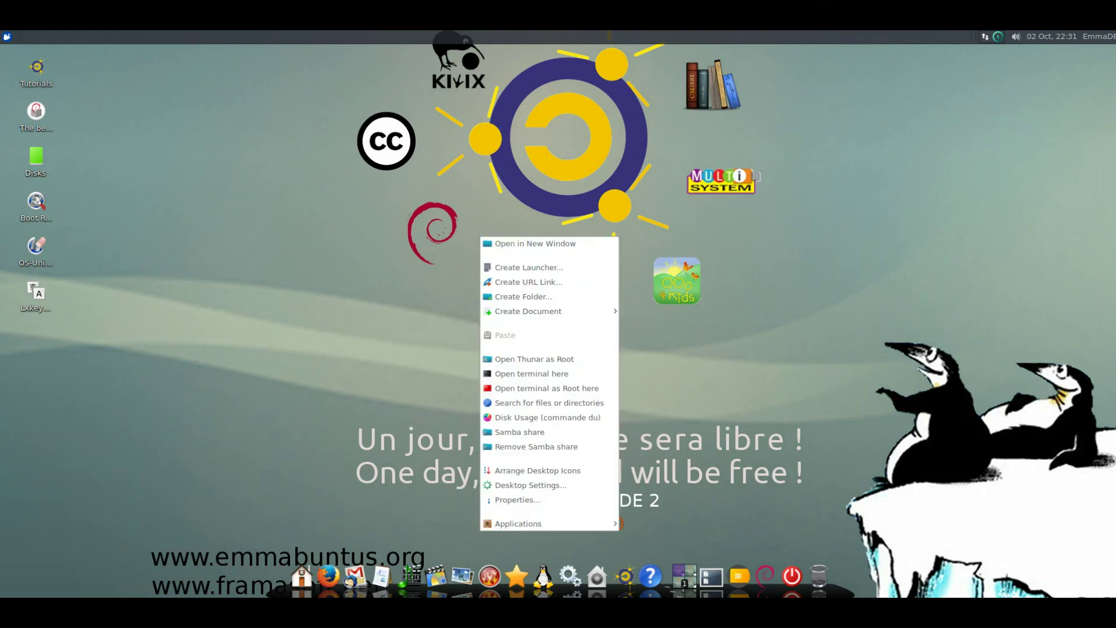
pyautogui.click(531, 374)
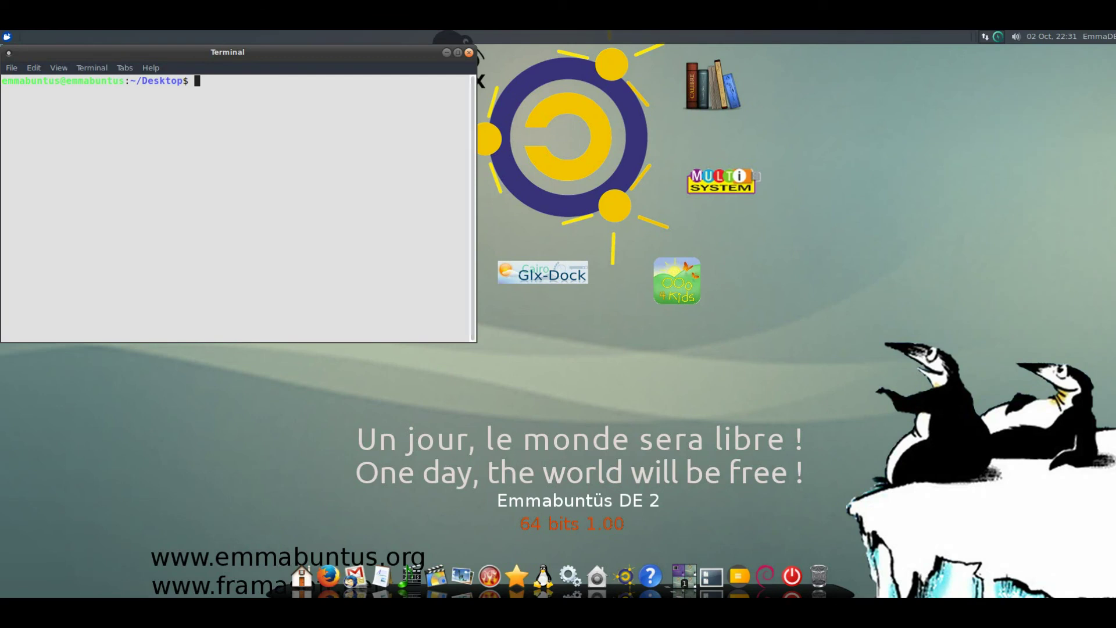
pyautogui.moveTo(227, 51); pyautogui.dragTo(448, 180)
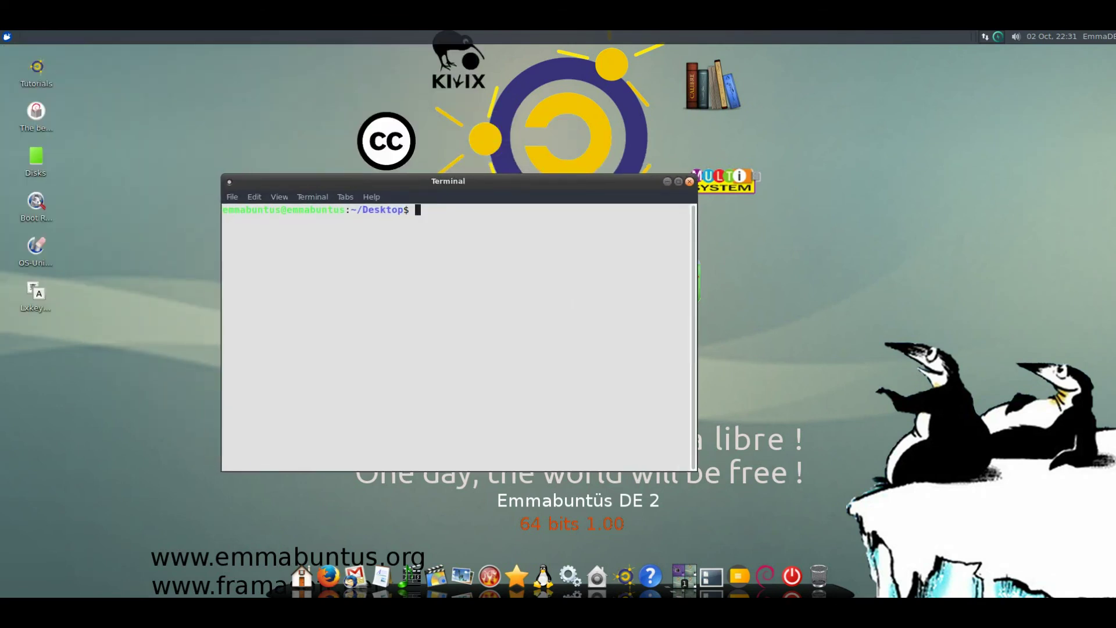
# Step: Review the terminal's About information, including its credits and license, and close the dialog
pyautogui.click(371, 196)
pyautogui.press('Down')
pyautogui.press('Down')
pyautogui.press('Return')
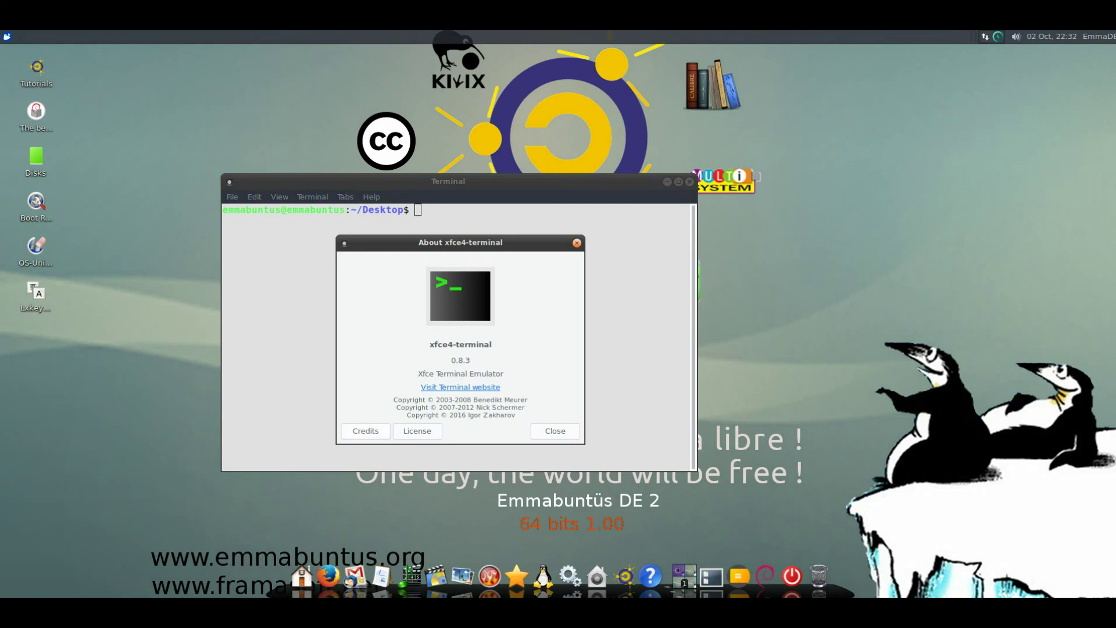
pyautogui.hotkey('alt', 'r')
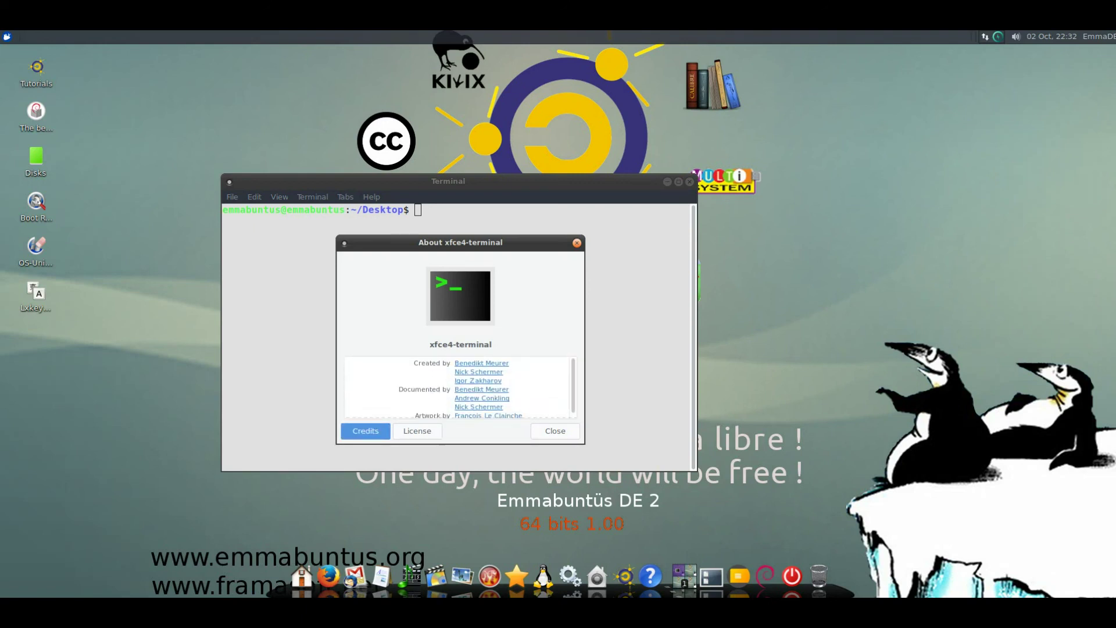
pyautogui.moveTo(574, 386); pyautogui.dragTo(573, 390)
pyautogui.press('Up')
pyautogui.hotkey('alt', 'l')
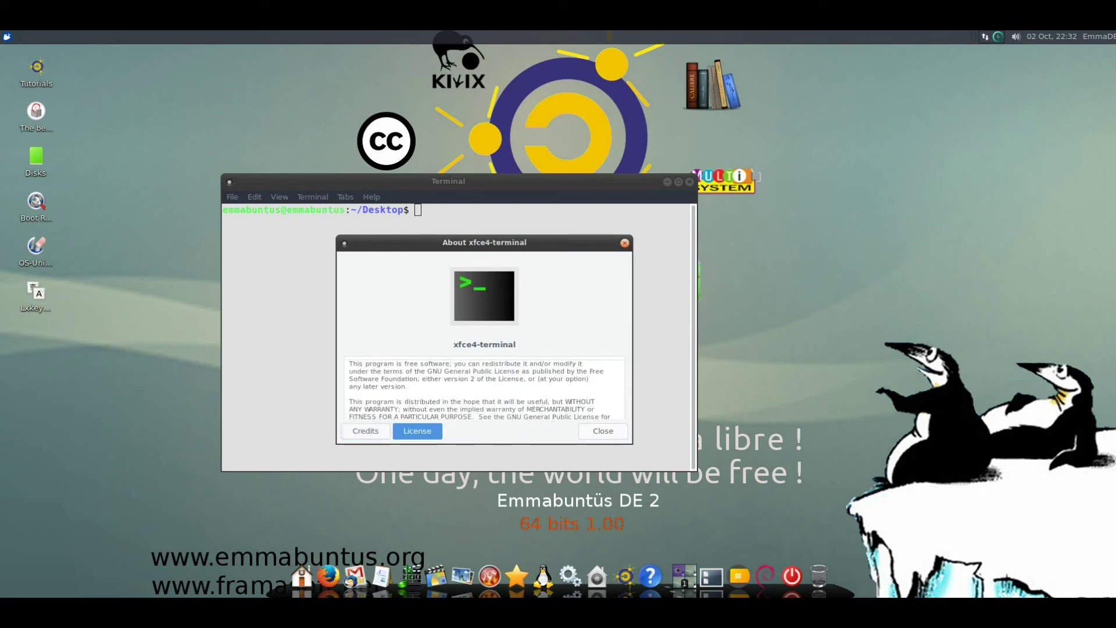
pyautogui.press('Escape')
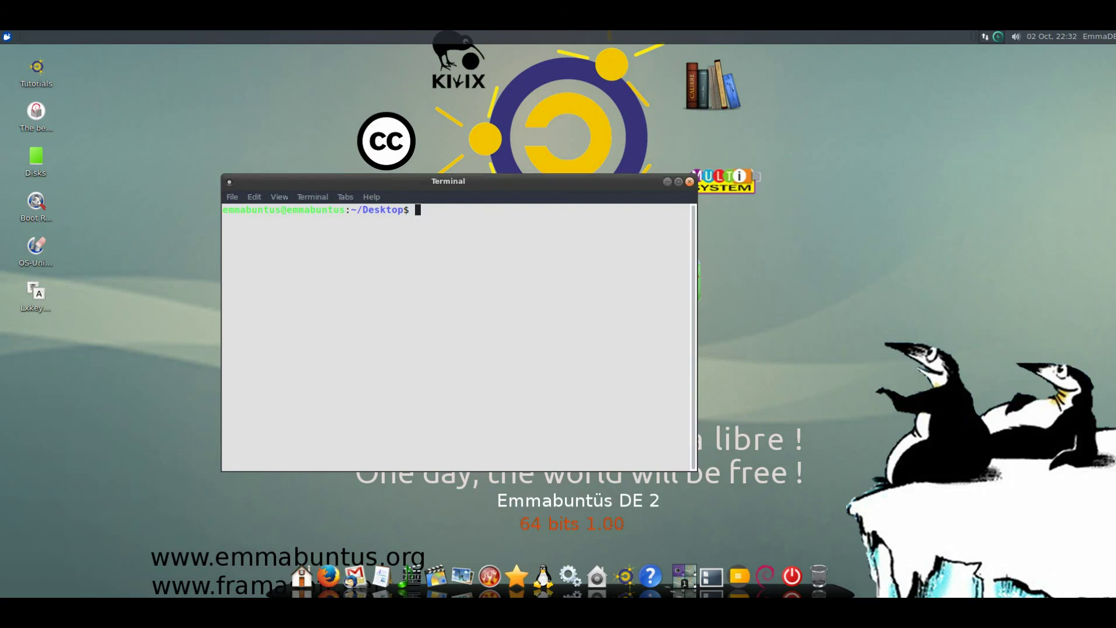
# Step: Check the system and kernel version with uname -a and uname -r, and close the terminal
pyautogui.write('uname -a')
pyautogui.press('Return')
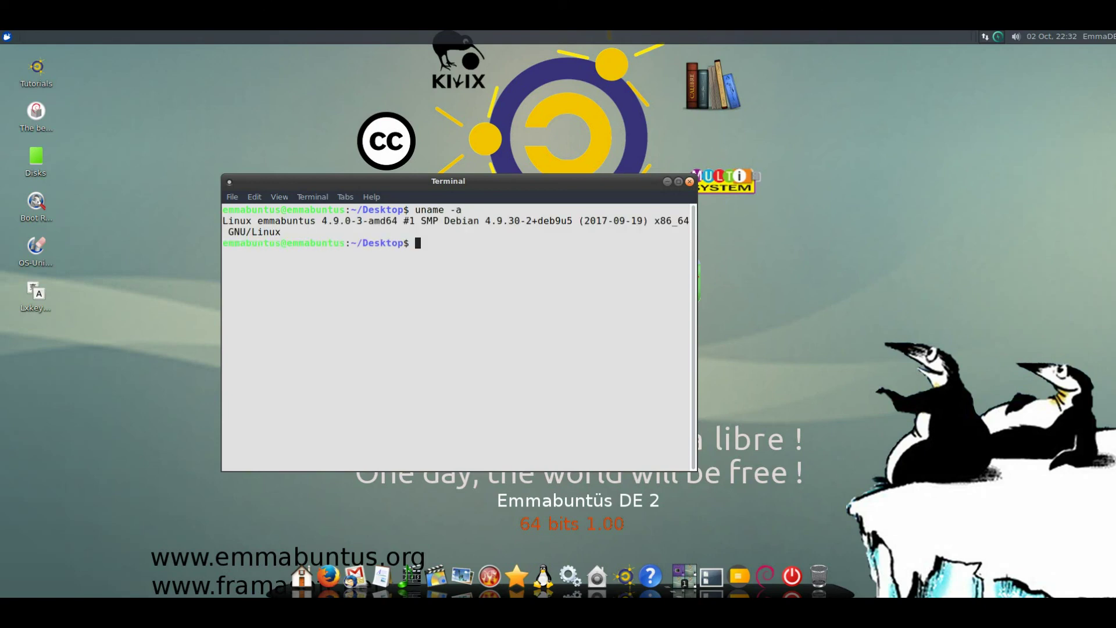
pyautogui.write('uname -r')
pyautogui.press('Return')
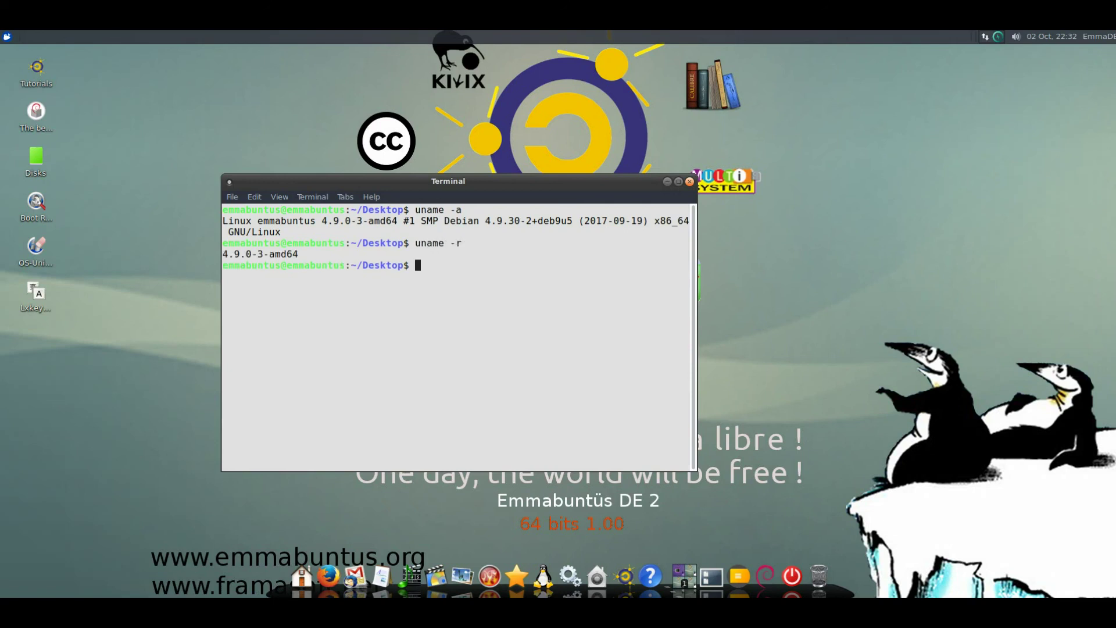
pyautogui.click(690, 181)
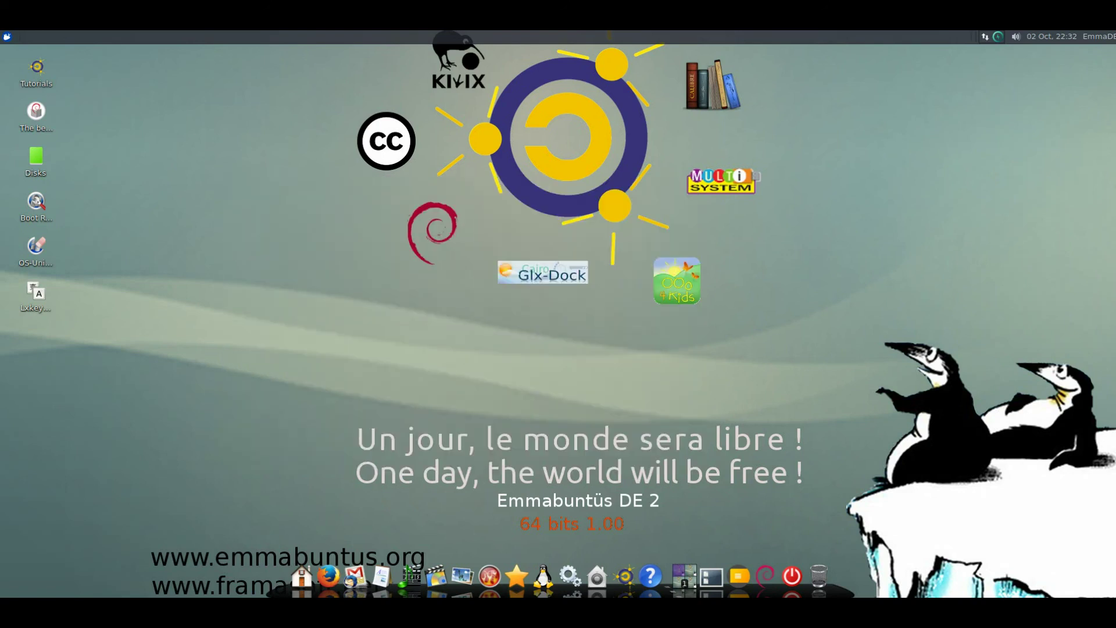